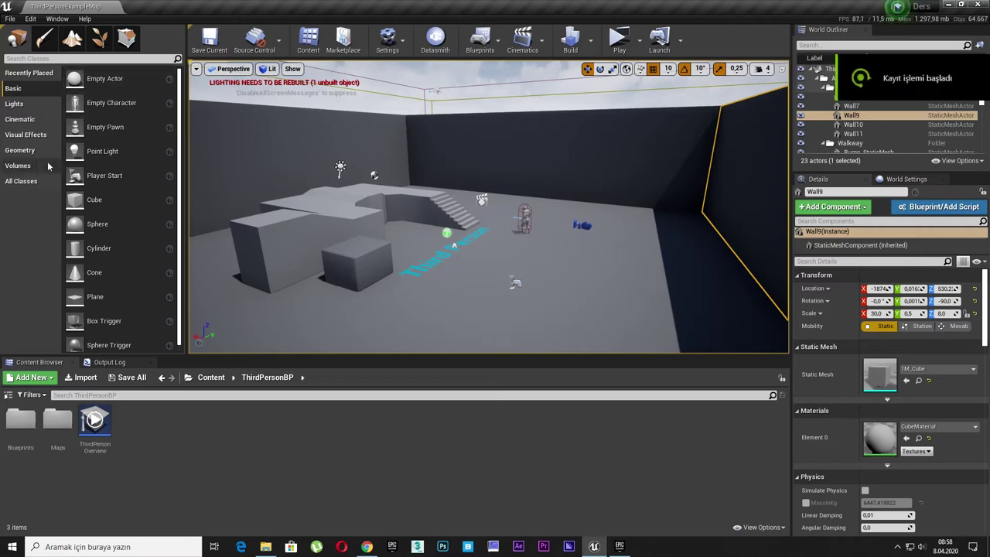
- Place a box brush from the Geometry panel into the level
click(26, 154)
drag(87, 78, 544, 306)
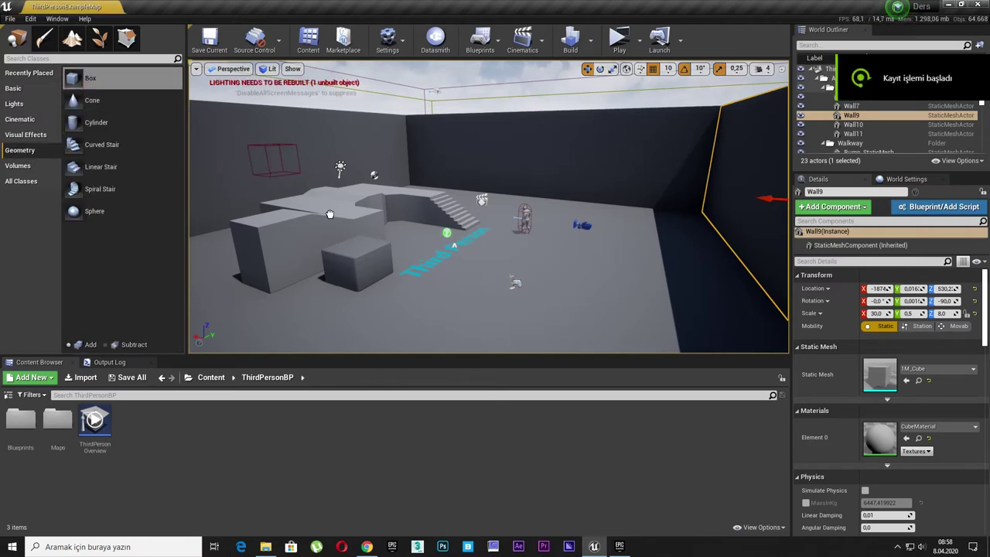
right_drag(544, 305, 588, 294)
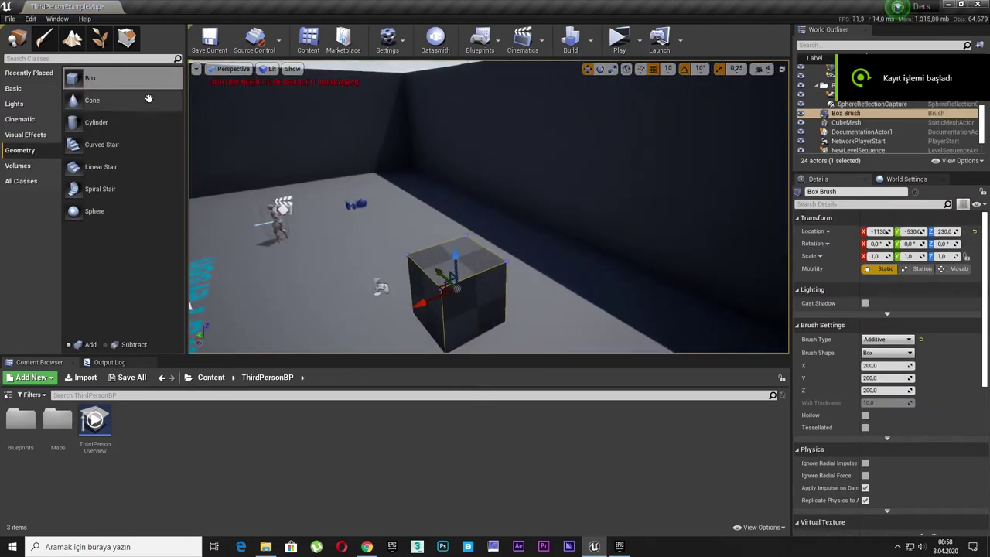
- In Geometry Editing, raise the box's top face and pull its faces out to widen and deepen it
click(126, 37)
click(457, 258)
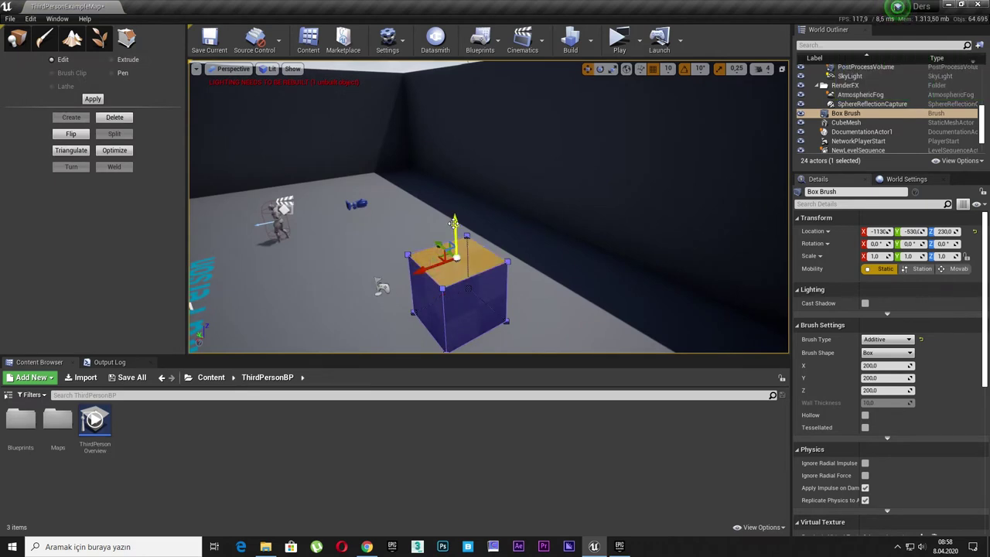
drag(454, 223, 454, 85)
click(466, 232)
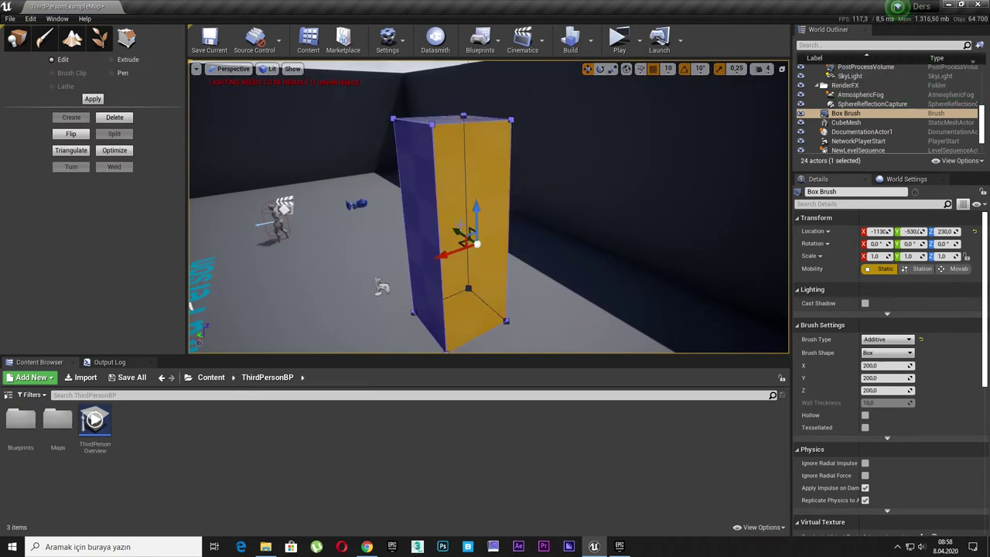
drag(459, 231, 665, 309)
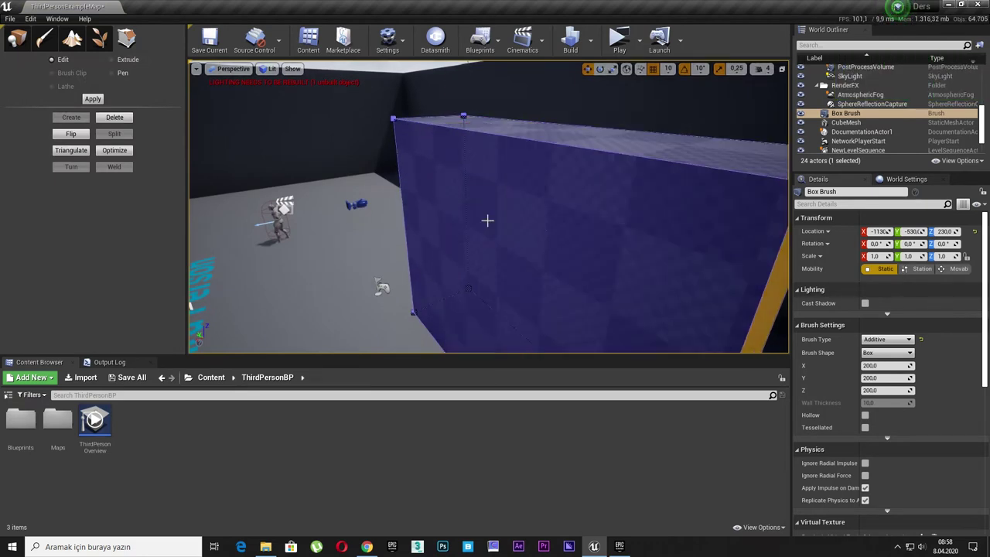
mouse_move(666, 310)
right_down()
mouse_move(542, 255)
mouse_move(268, 237)
right_up()
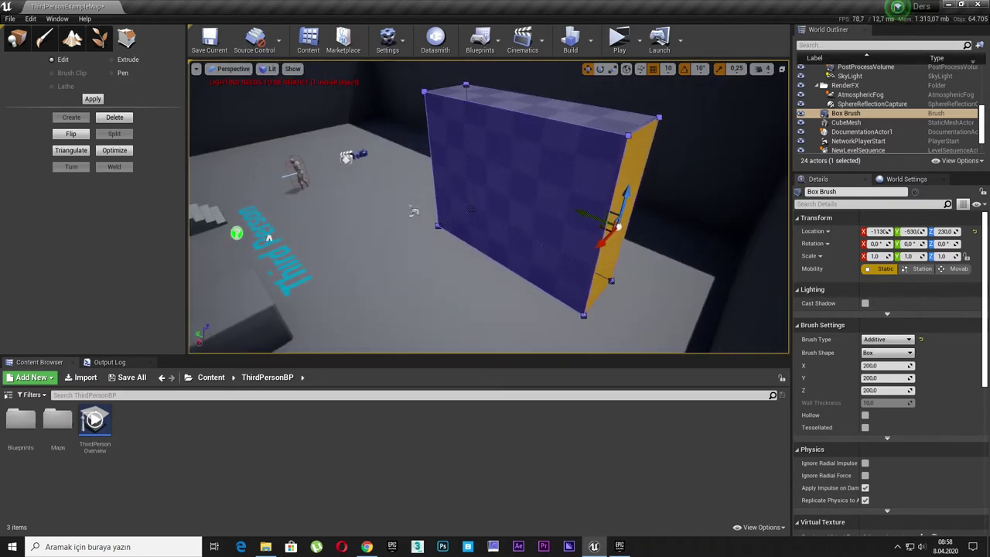
drag(471, 212, 271, 297)
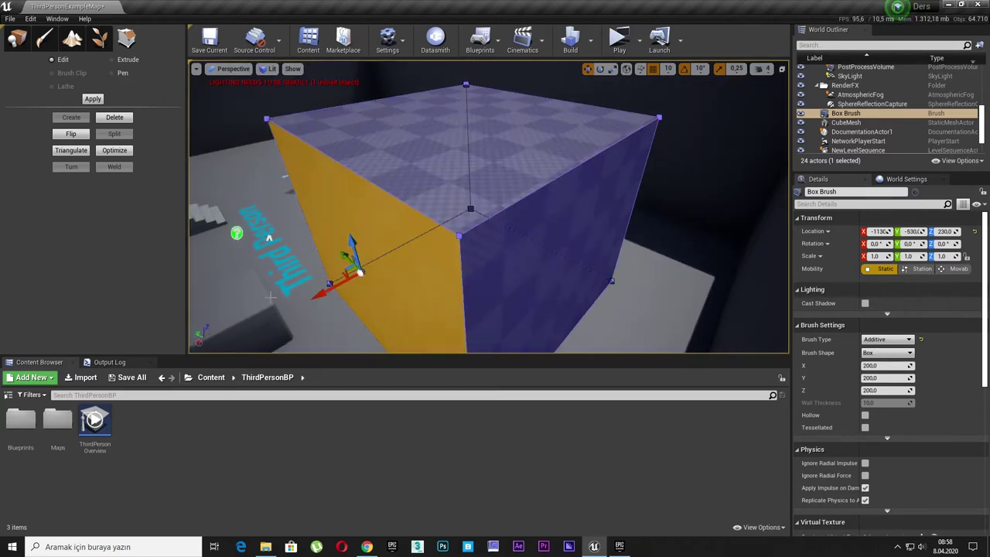
click(18, 38)
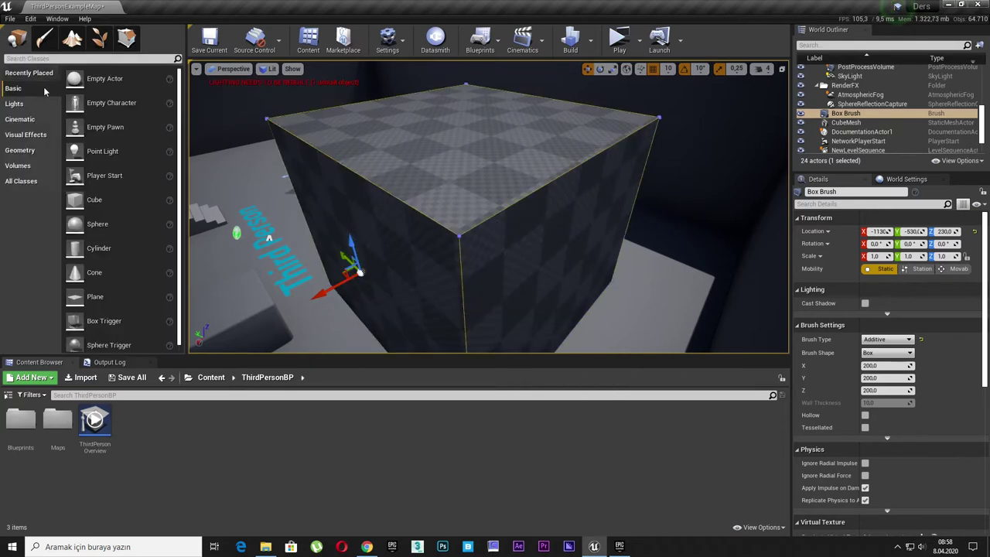
click(20, 150)
- Place a test subtractive box on the block, move it around, then delete it
drag(77, 78, 513, 159)
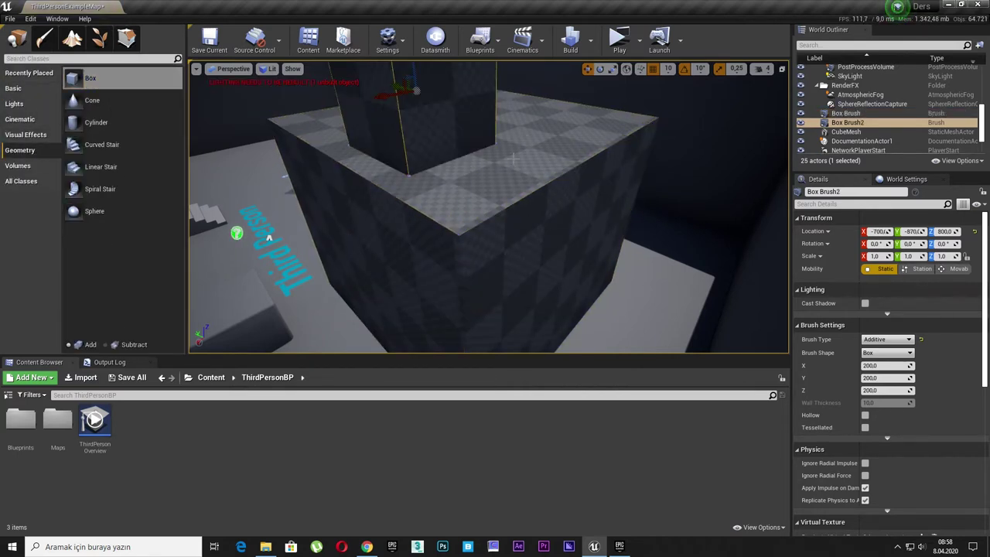
click(877, 355)
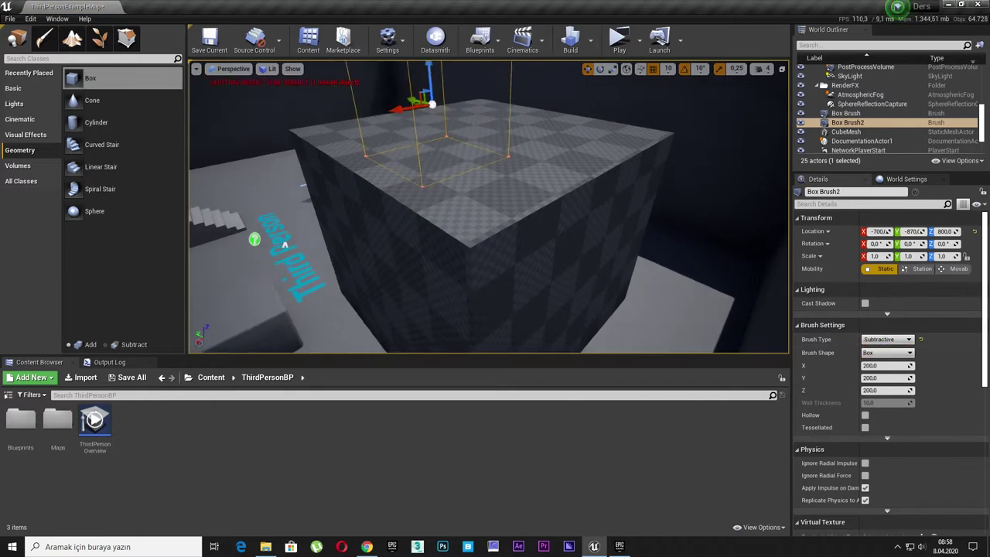
mouse_move(562, 127)
mouse_down()
mouse_move(551, 219)
mouse_move(589, 215)
mouse_up()
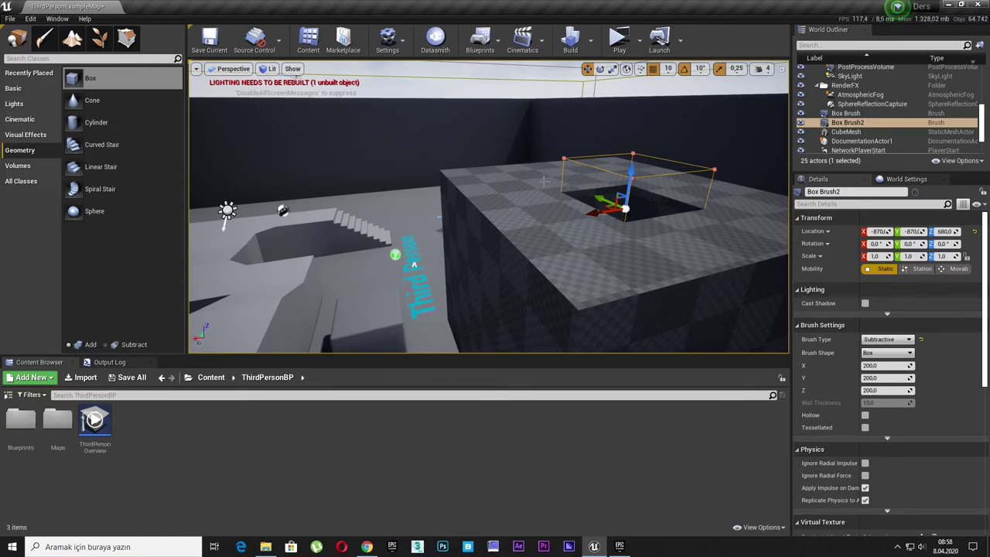
drag(630, 190, 630, 131)
key(Delete)
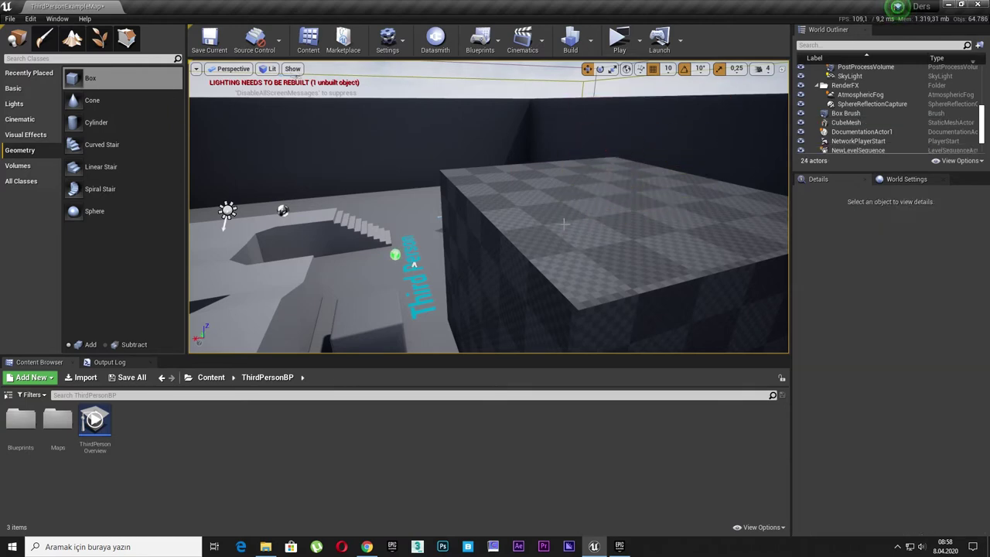
- Duplicate the big block brush with Ctrl+W and set the copy's Brush Type to Subtractive
click(573, 222)
key(ctrl+w)
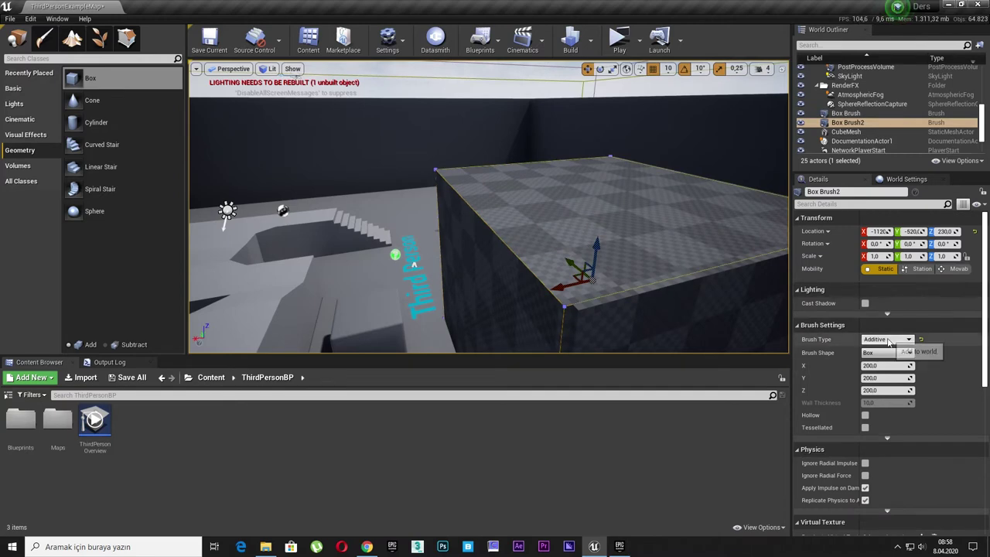
click(890, 339)
click(877, 355)
alt+drag(546, 232, 467, 210)
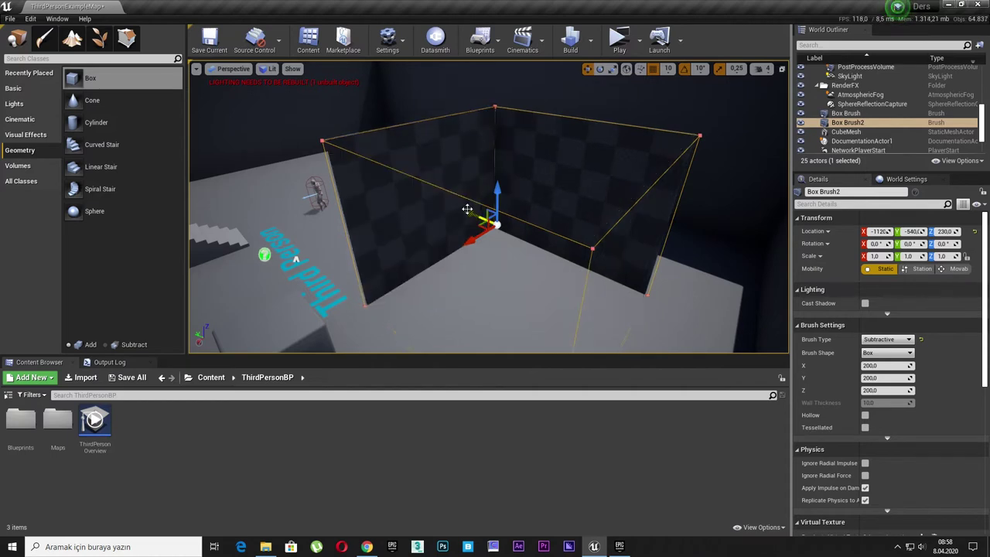
key(shift+5)
- Push the subtractive brush's right and top faces slightly inward to leave a wall and roof
click(616, 255)
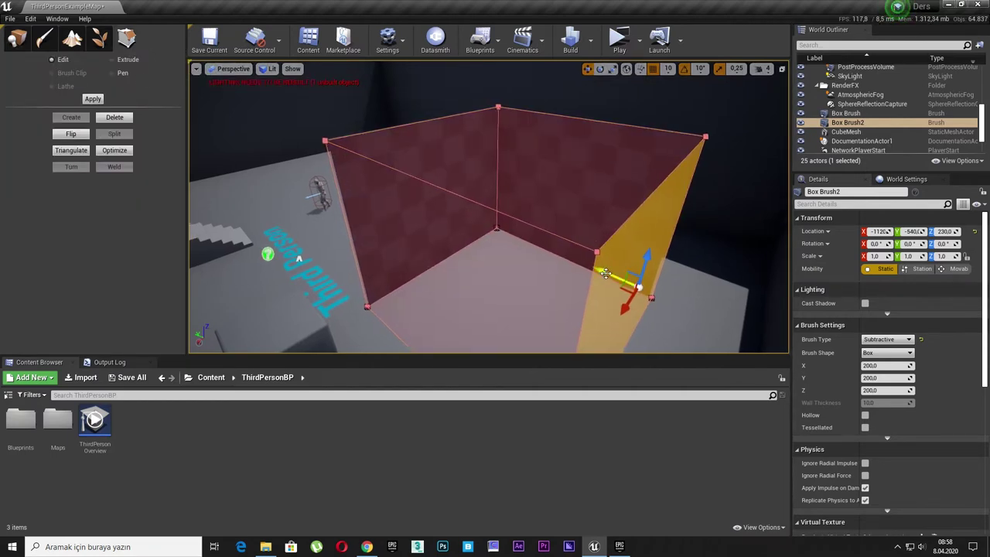
drag(604, 270, 582, 267)
click(503, 256)
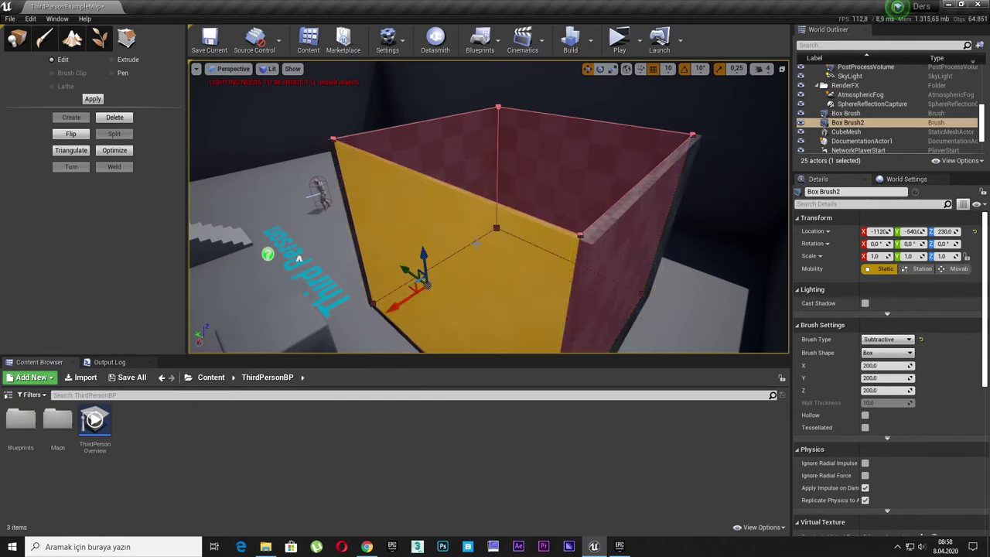
click(516, 177)
drag(519, 105, 519, 110)
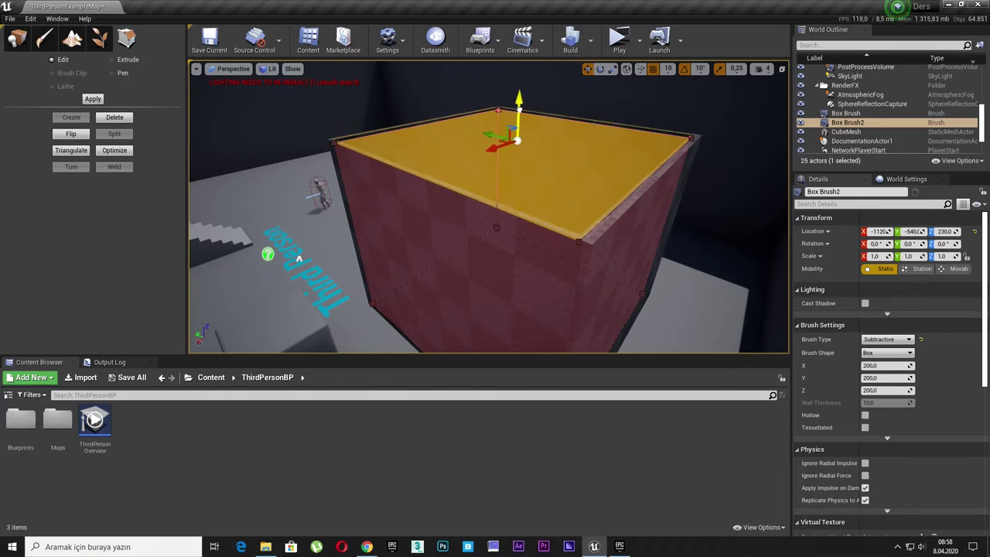
click(18, 40)
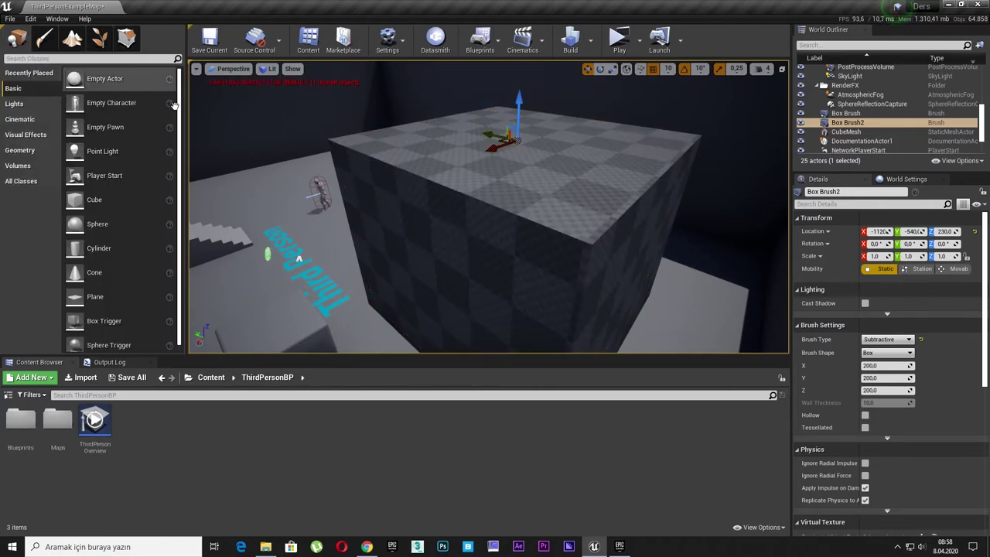
- Drop a third box brush from Geometry onto the room
click(20, 150)
drag(85, 78, 446, 139)
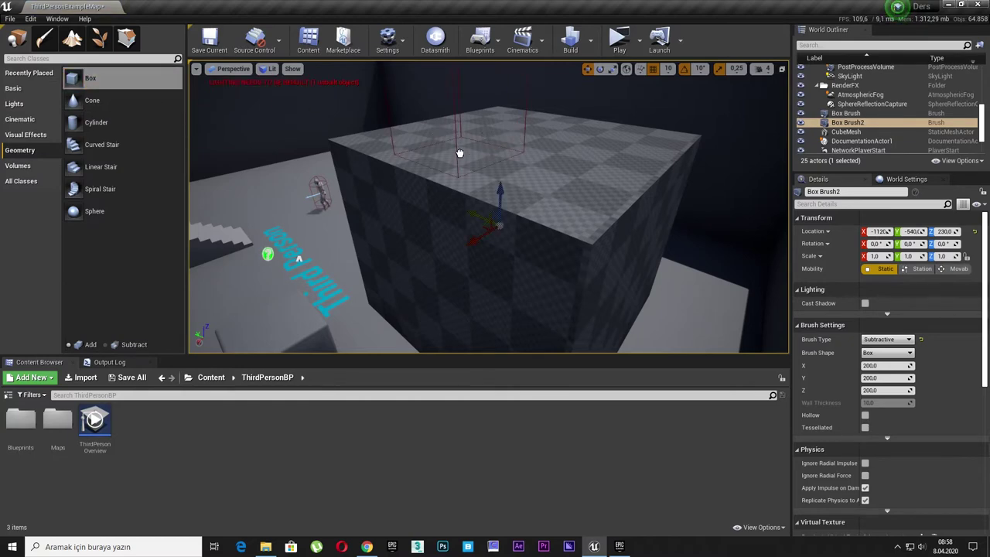
drag(525, 137, 525, 137)
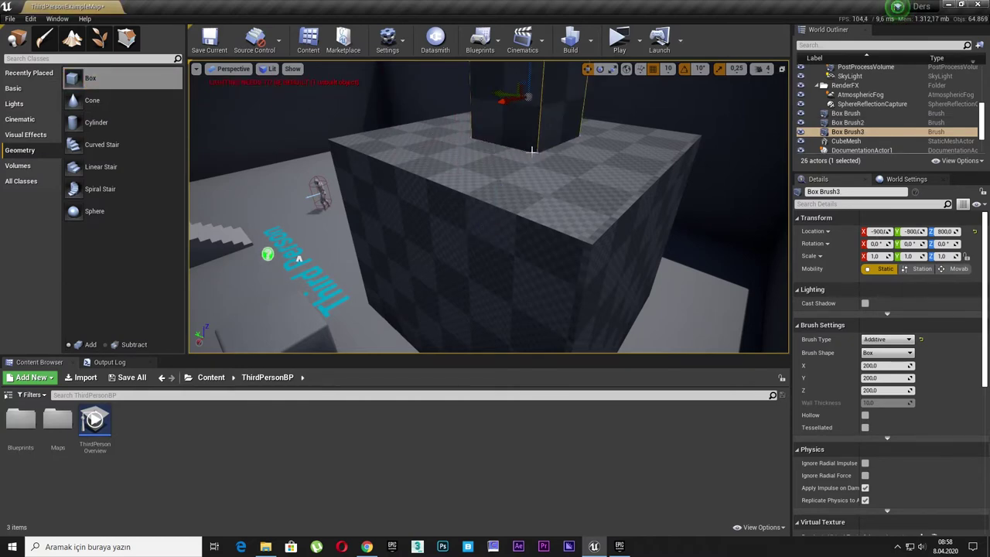
right_drag(525, 136, 542, 201)
- Make the new box Subtractive and slide it into the room's wall to cut a window
click(879, 341)
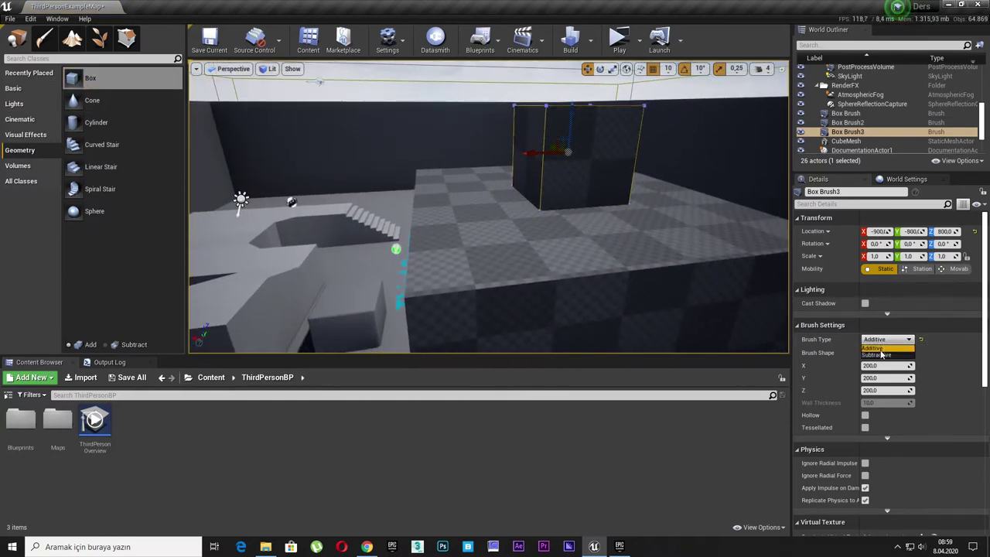
click(879, 355)
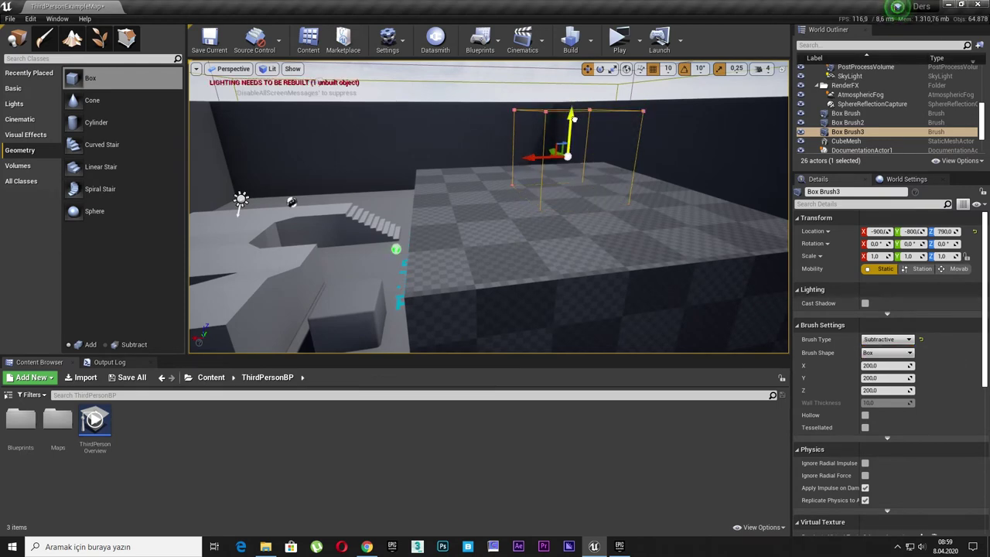
mouse_move(582, 173)
right_down()
mouse_move(192, 161)
mouse_move(603, 182)
right_up()
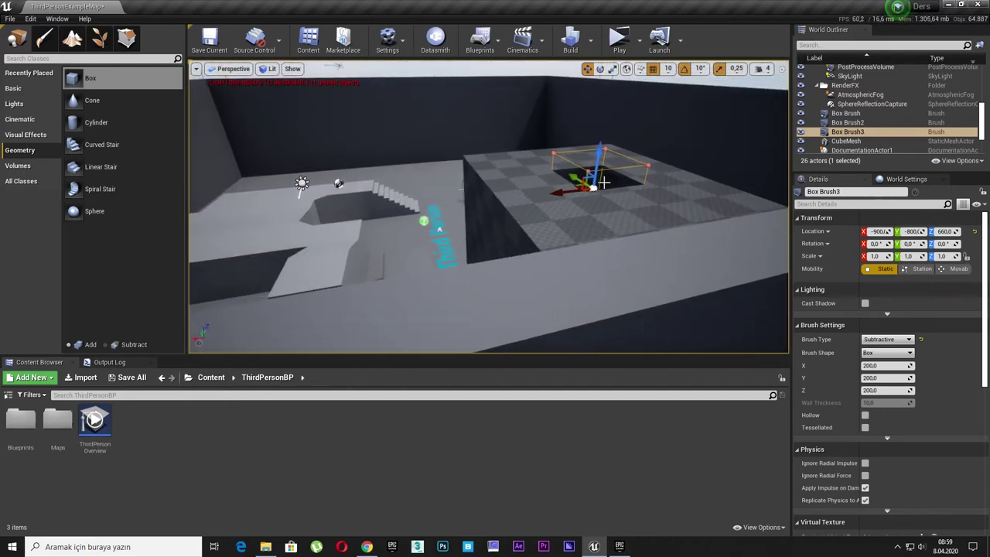
drag(566, 193, 488, 184)
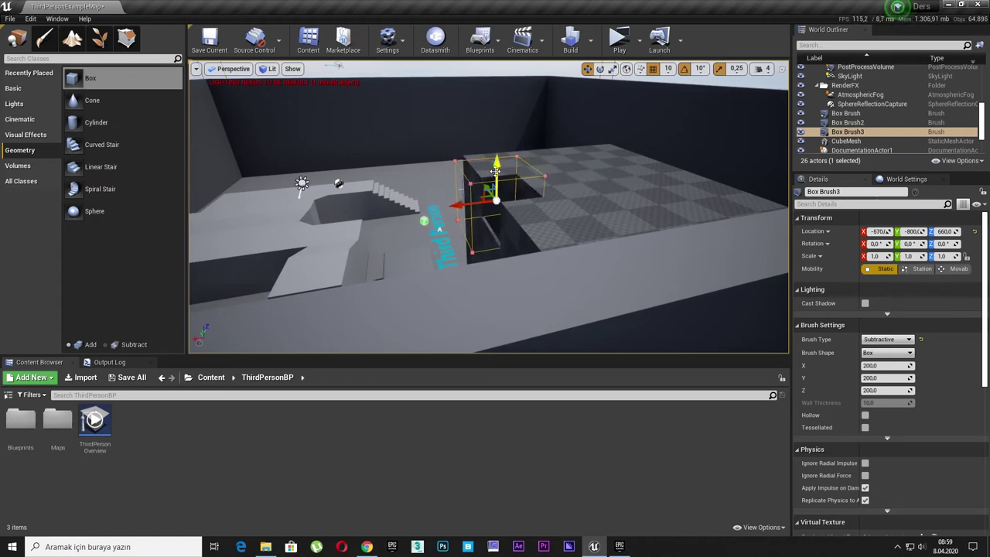
mouse_move(490, 233)
right_down()
mouse_move(426, 191)
mouse_move(508, 225)
mouse_move(472, 279)
right_up()
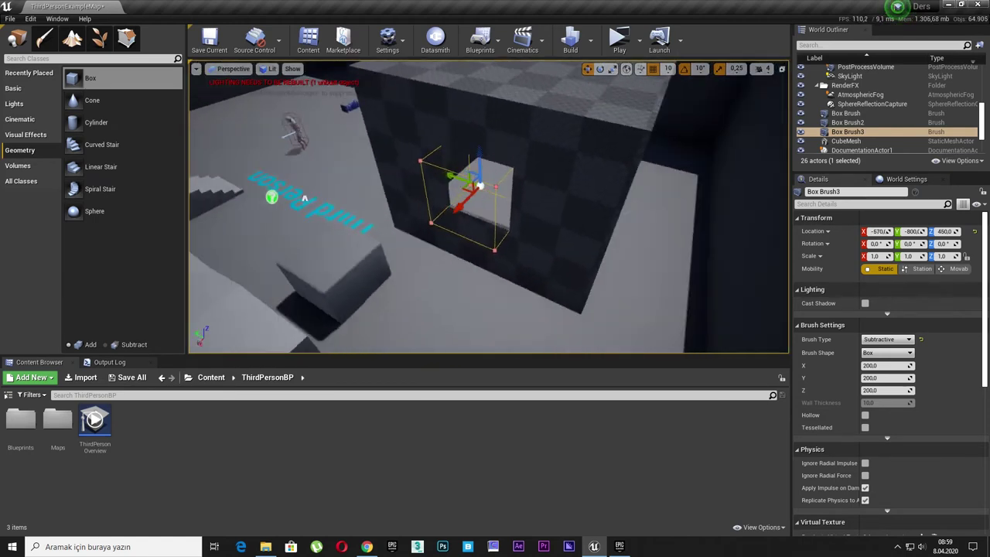
mouse_move(372, 218)
right_down()
mouse_move(381, 177)
mouse_move(478, 232)
right_up()
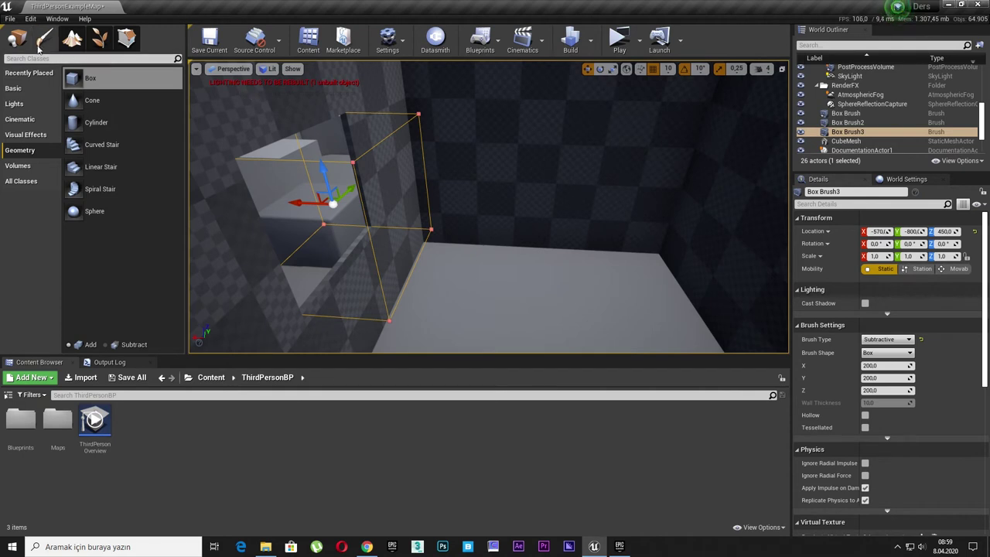
- Select the directional Light Source, rotate its yaw and set its intensity to 5 lux
click(865, 77)
scroll(880, 93, up, 2)
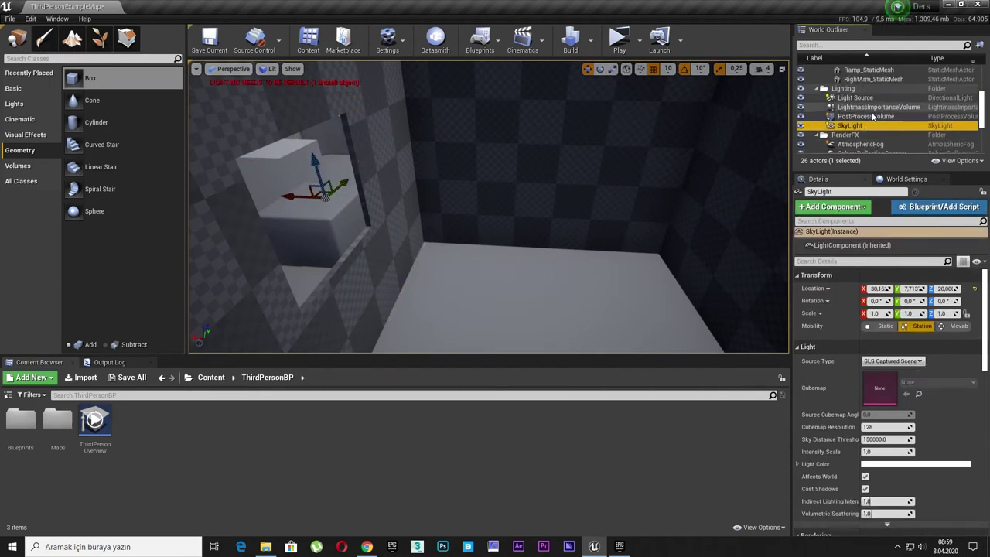
click(857, 98)
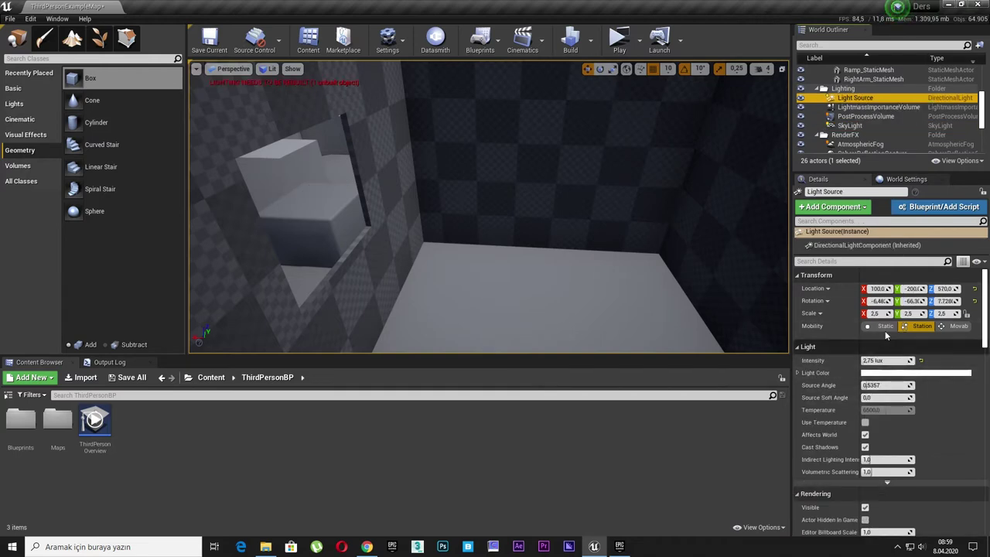
right_drag(702, 172, 701, 172)
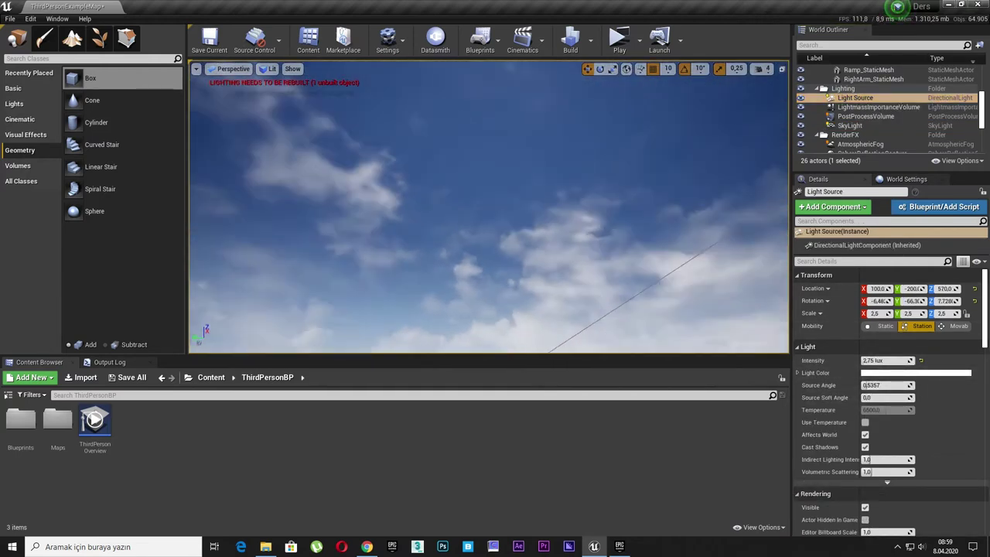
key(f)
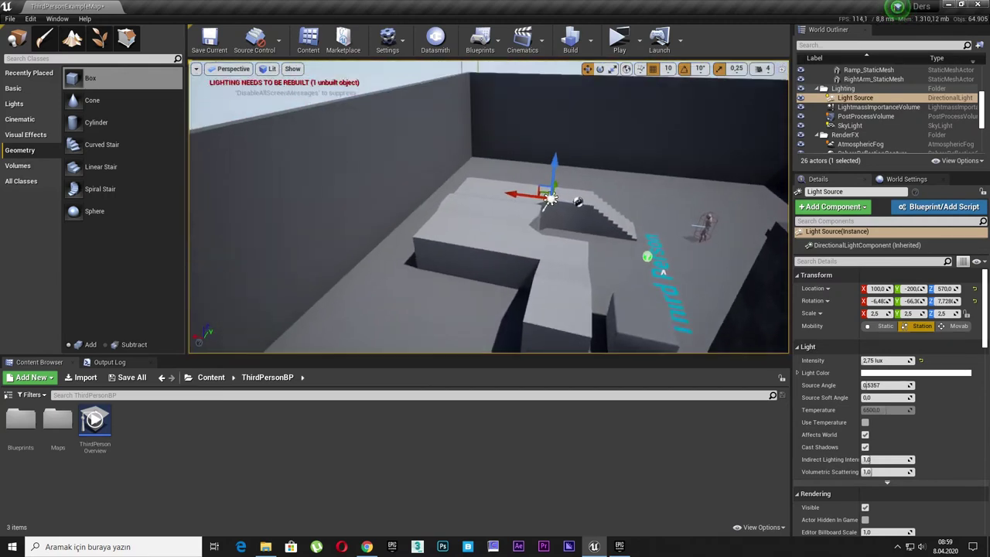
key(e)
mouse_move(446, 234)
mouse_down()
mouse_move(495, 232)
mouse_move(470, 200)
mouse_move(421, 218)
mouse_up()
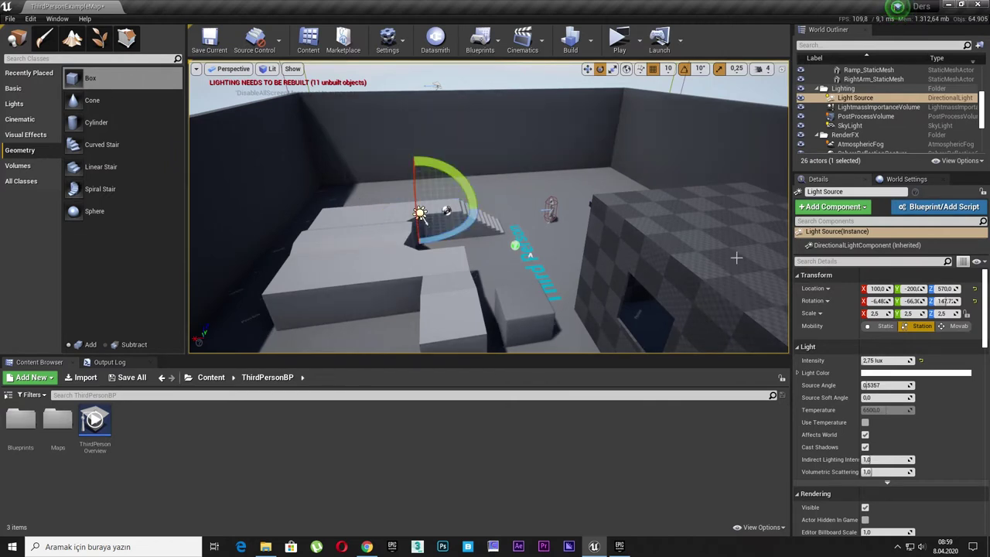
click(897, 360)
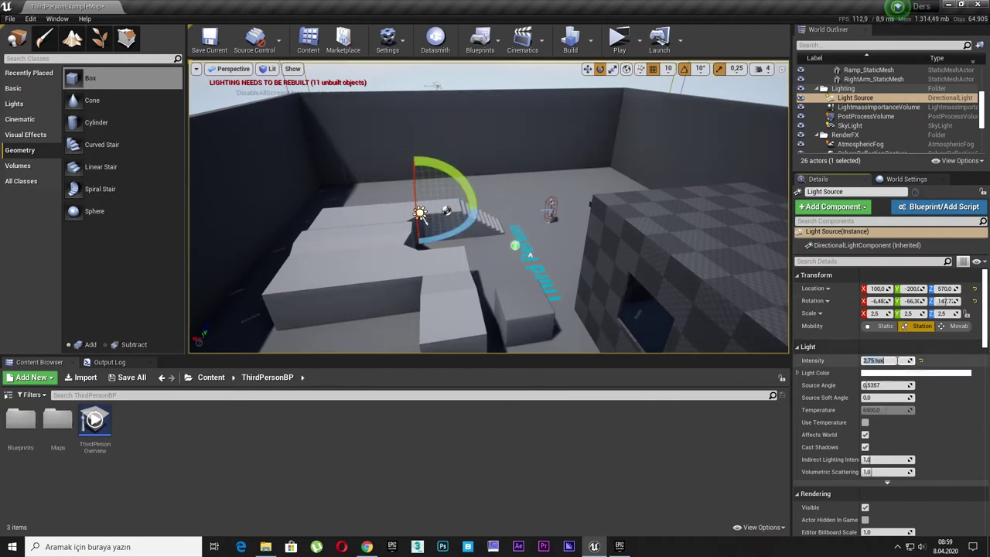
text(5)
key(Return)
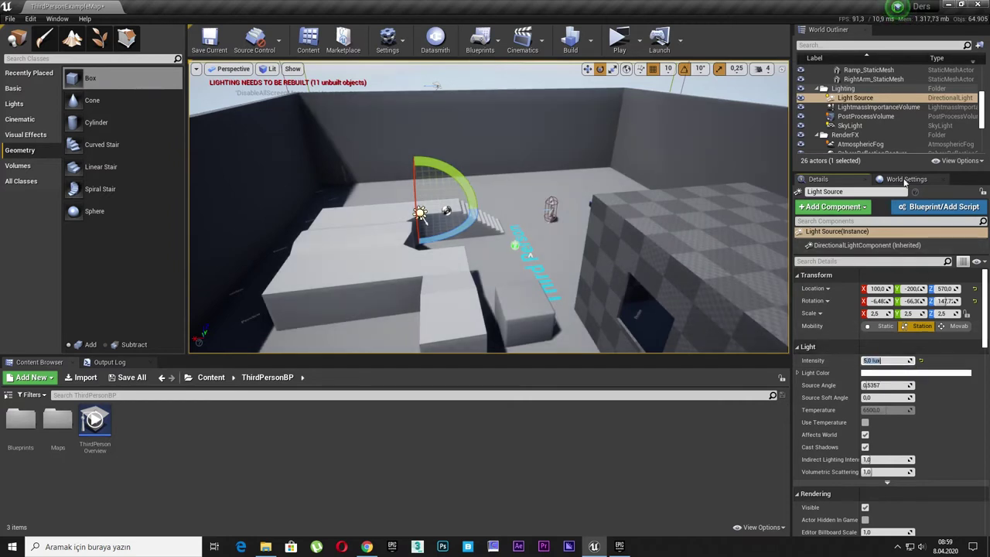
- In World Settings Lightmass, set bounces 1, indirect quality 4.0, static level 0.2, and uncompress lightmaps
click(903, 179)
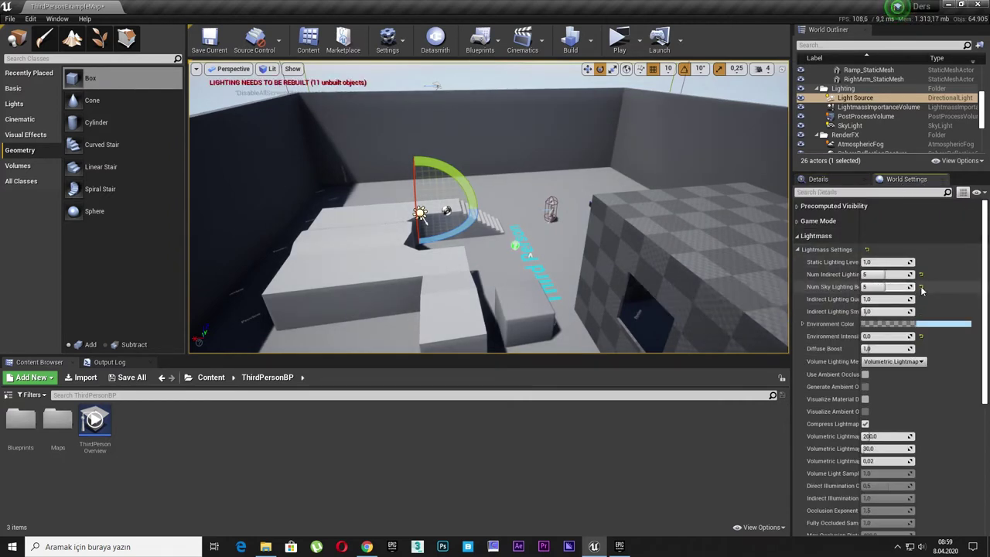
click(922, 287)
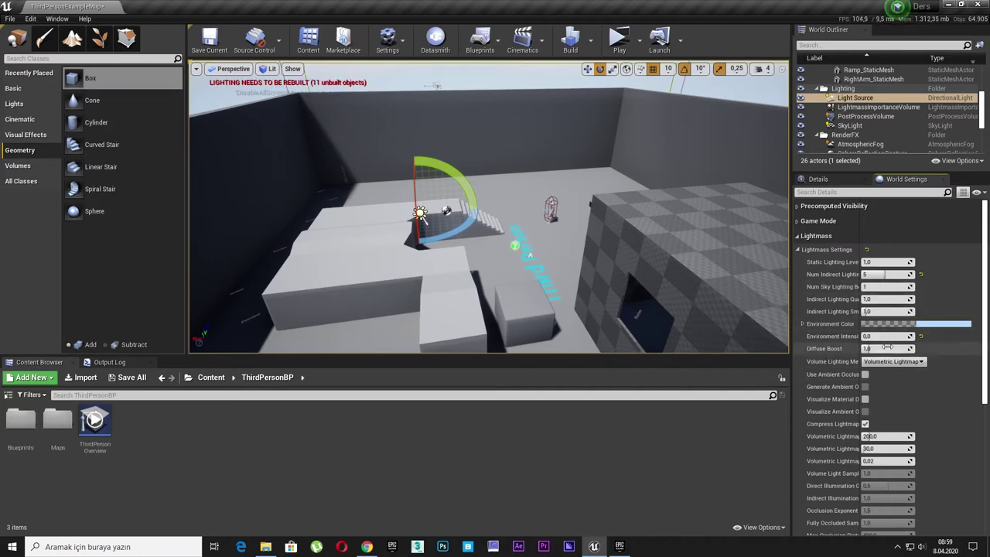
drag(881, 299, 906, 300)
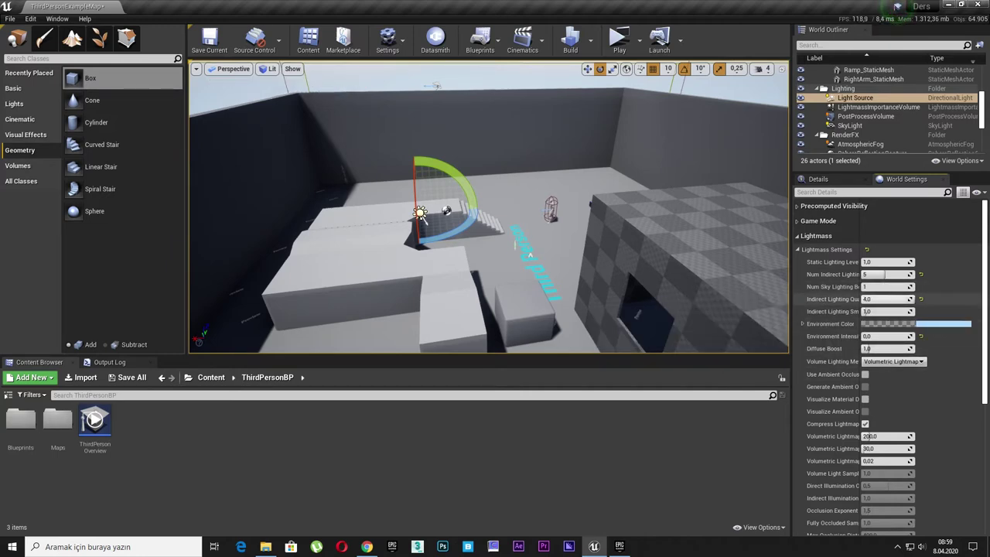
click(887, 262)
text(0,)
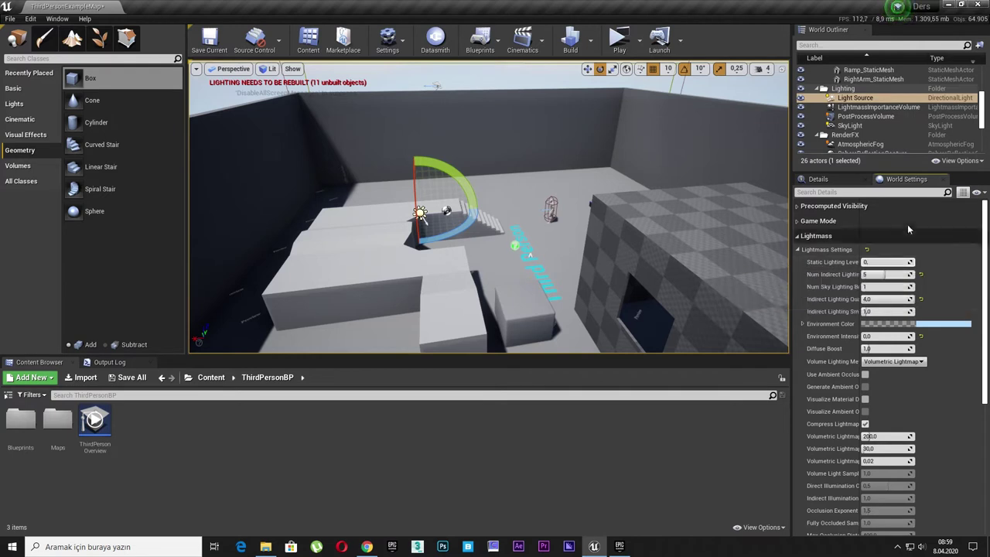
text(2)
key(Return)
click(865, 424)
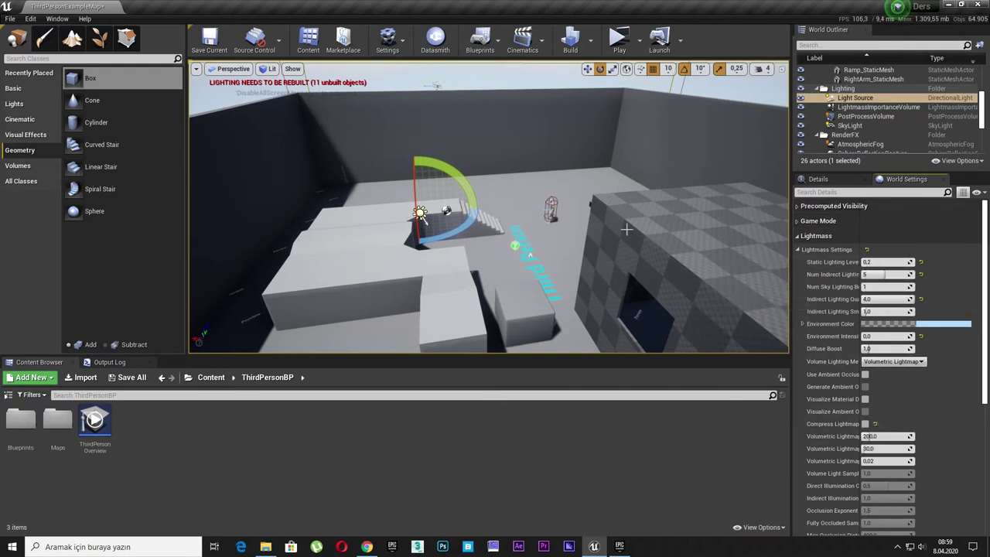
click(539, 157)
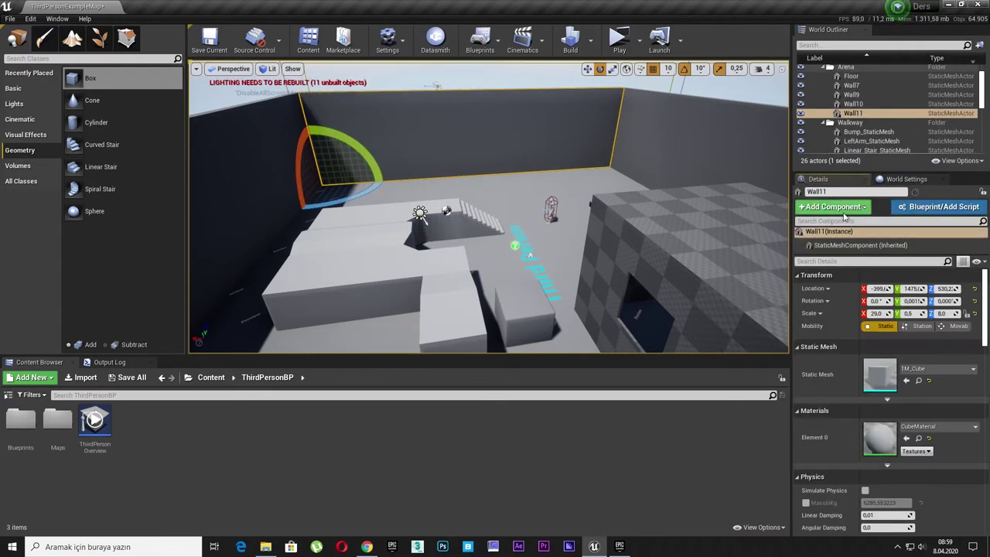
- Collapse the Static Mesh, Materials, Physics and Collision sections and select the box brush room
click(818, 346)
click(816, 361)
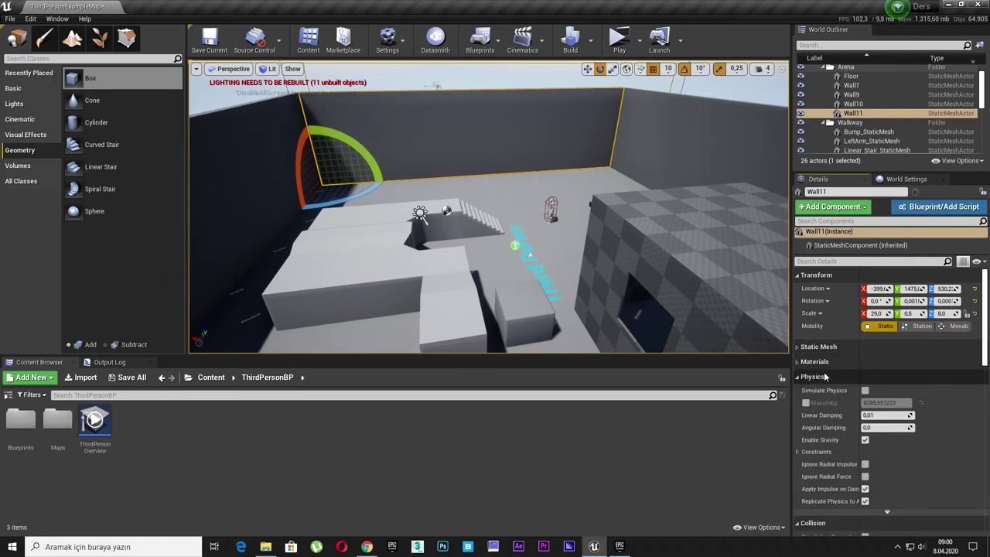
click(826, 377)
click(816, 391)
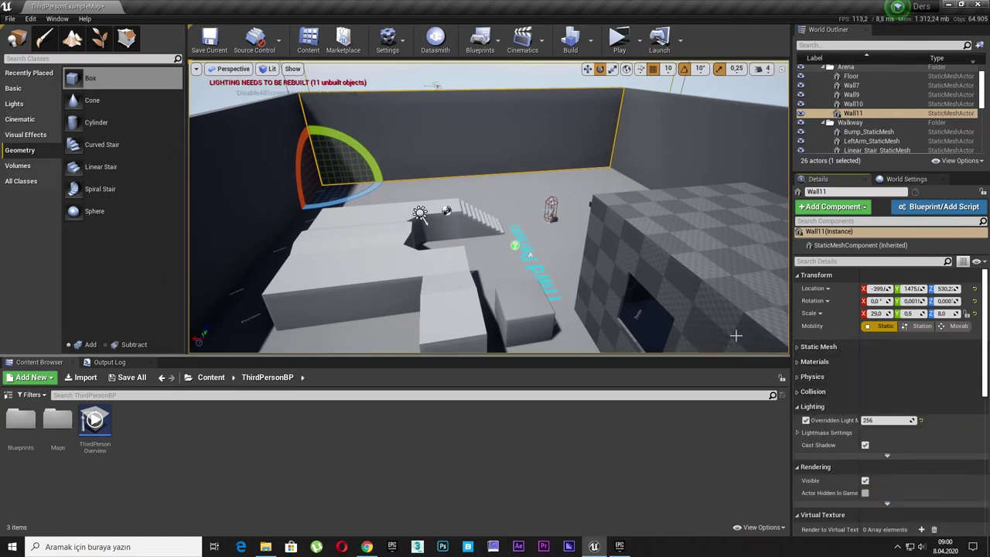
click(670, 246)
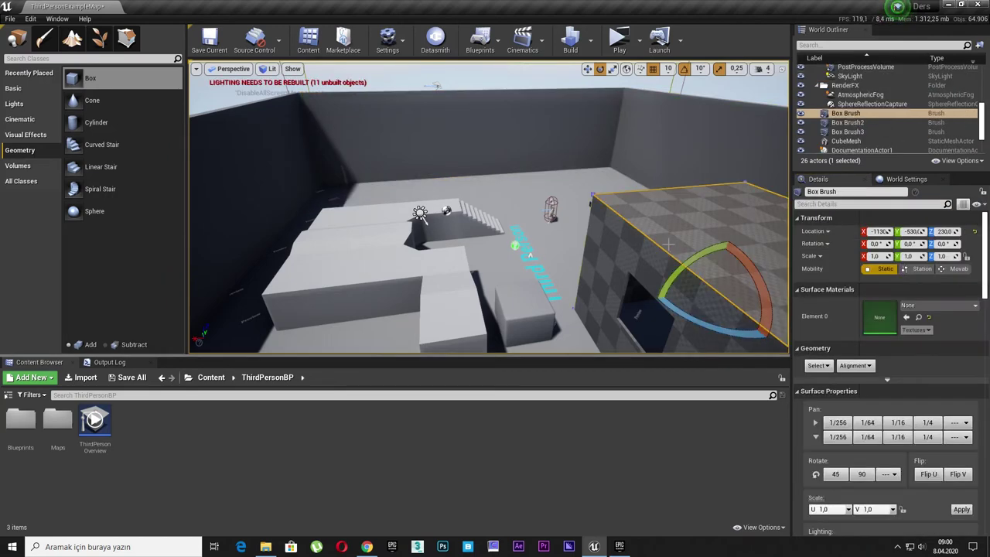
- Run Build Lighting Only and fly the view into the dark room
click(591, 40)
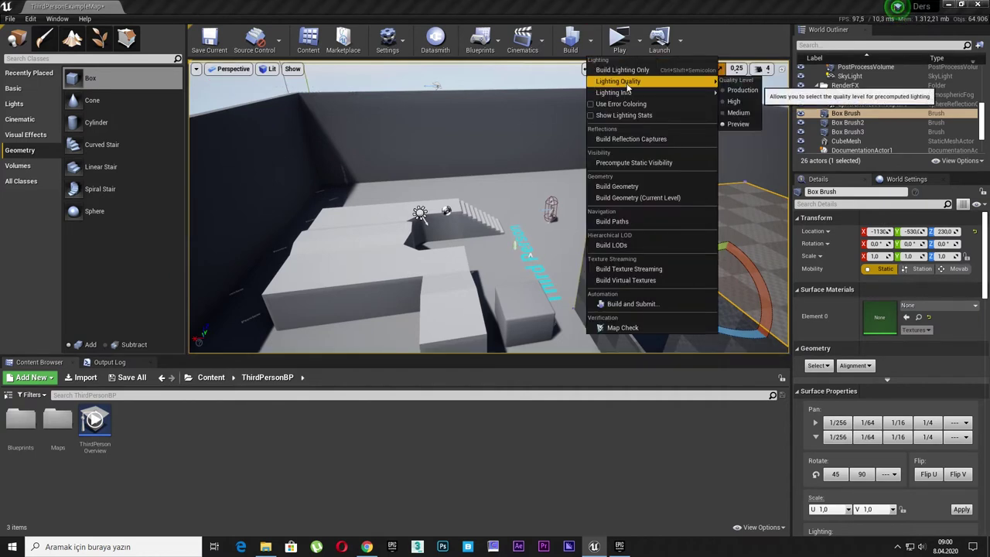
click(654, 68)
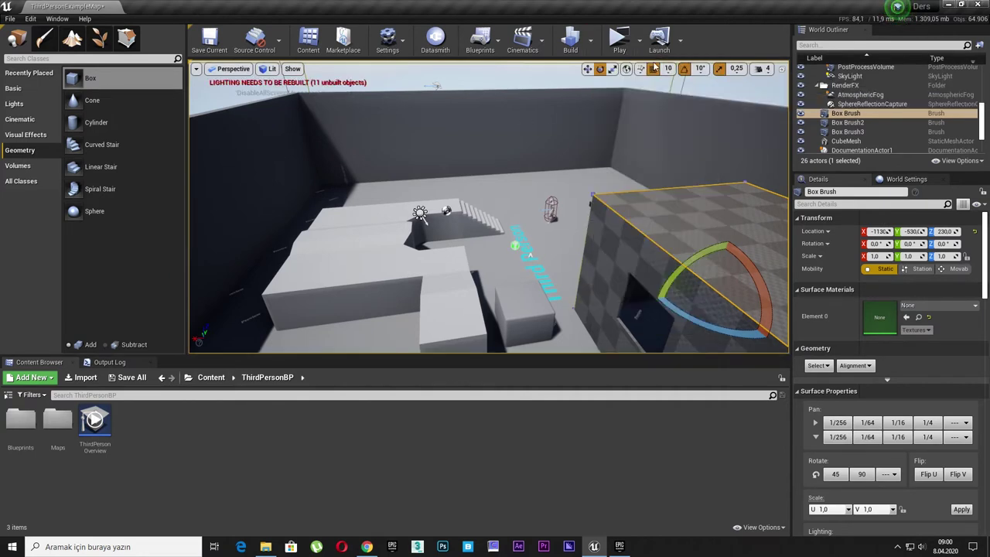
click(596, 48)
click(624, 70)
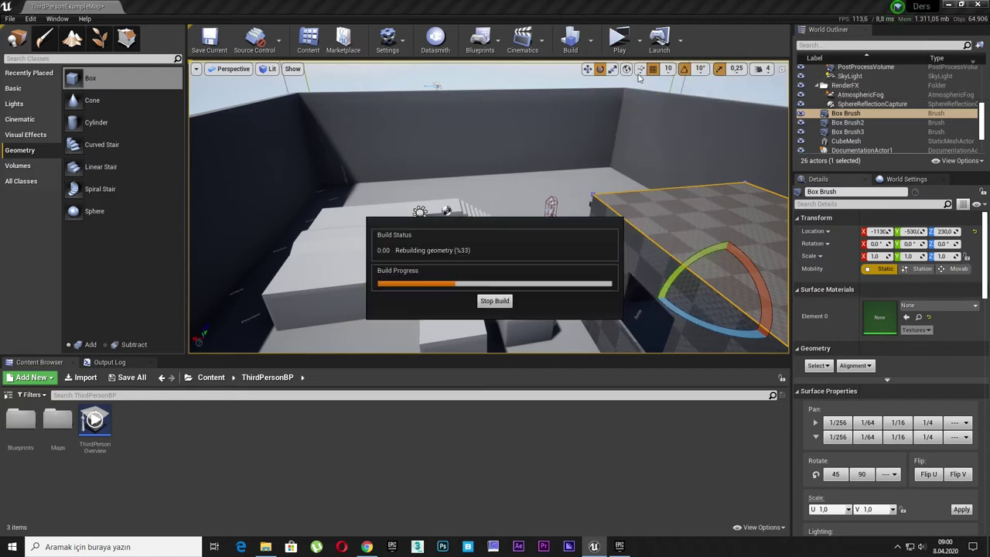
right_drag(489, 206, 495, 155)
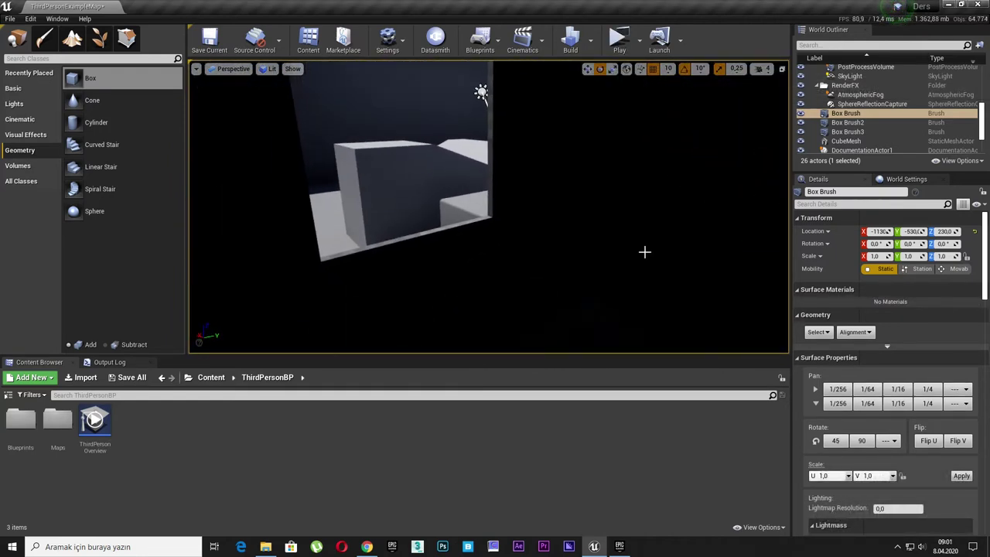
- Select the Light Source directional light and set its volumetric scattering intensity to 150
scroll(881, 95, up, 1)
scroll(880, 95, up, 1)
scroll(880, 95, up, 3)
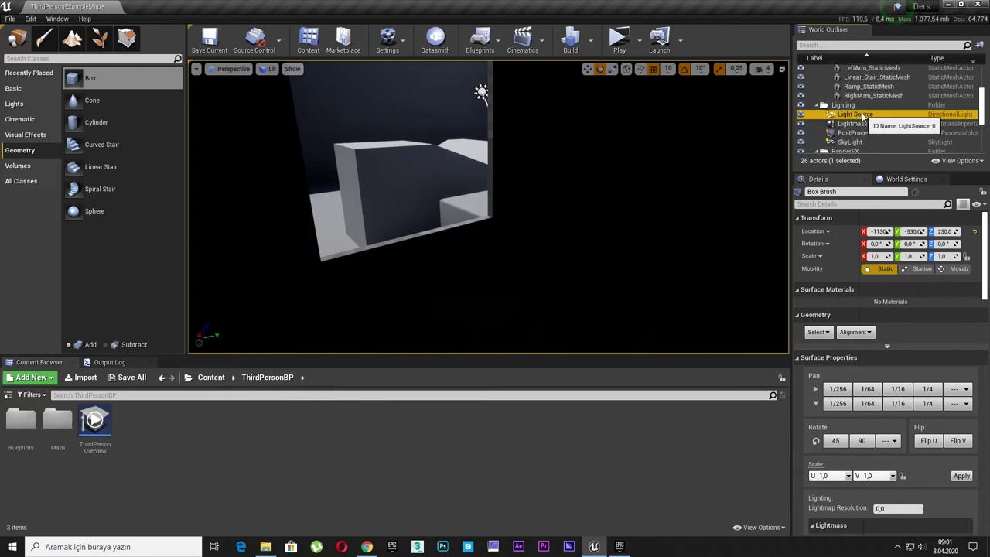
click(855, 115)
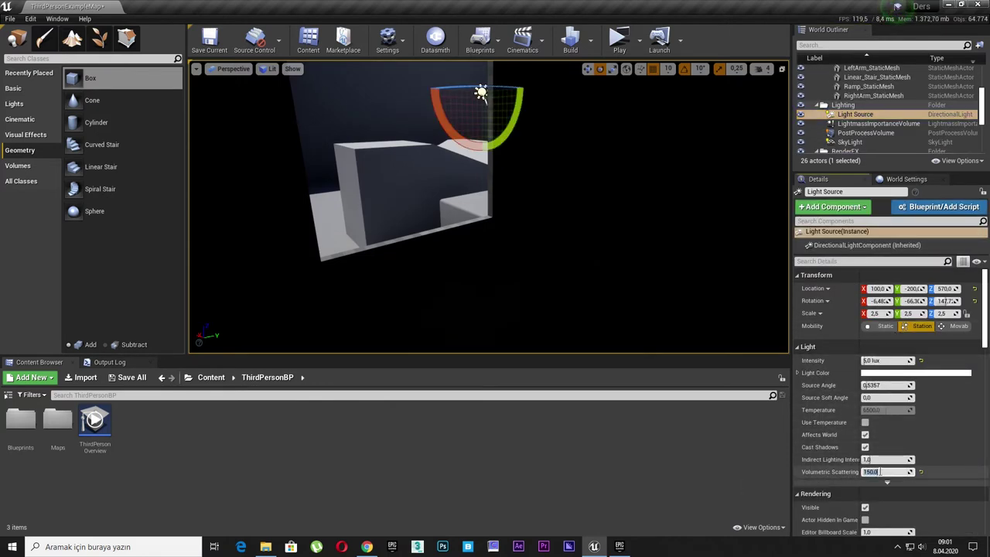
- Place an Exponential Height Fog from Visual Effects inside the room and switch to Move
click(38, 134)
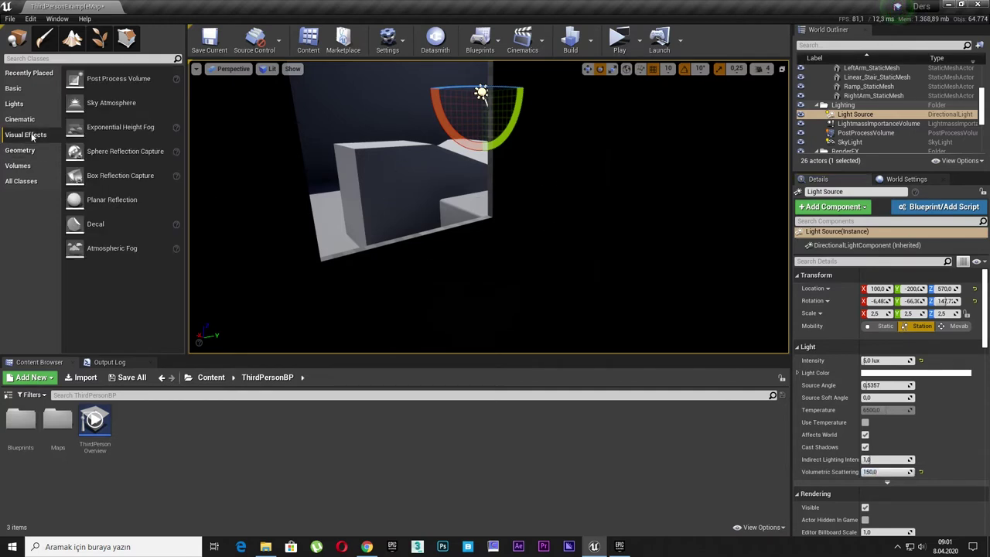
drag(153, 137, 452, 217)
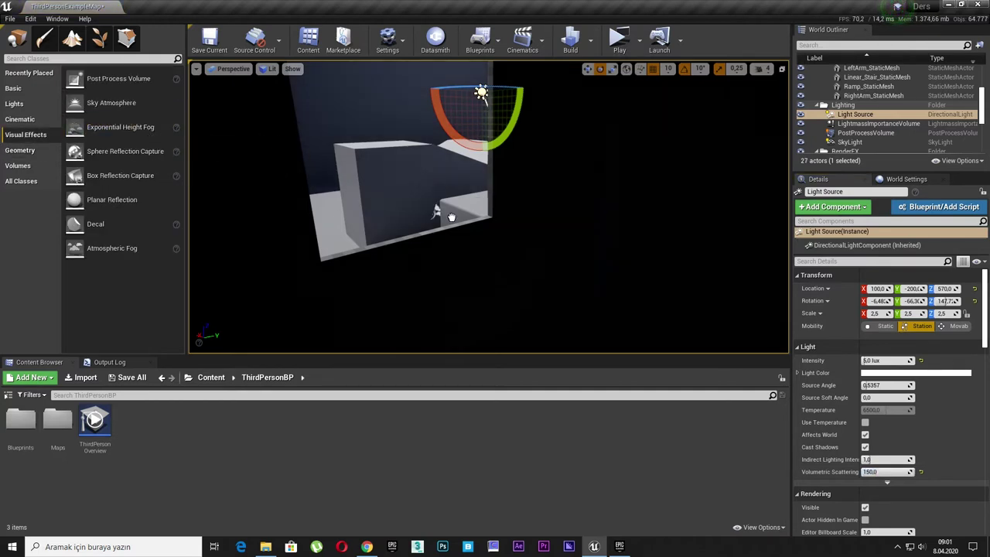
click(581, 277)
key(w)
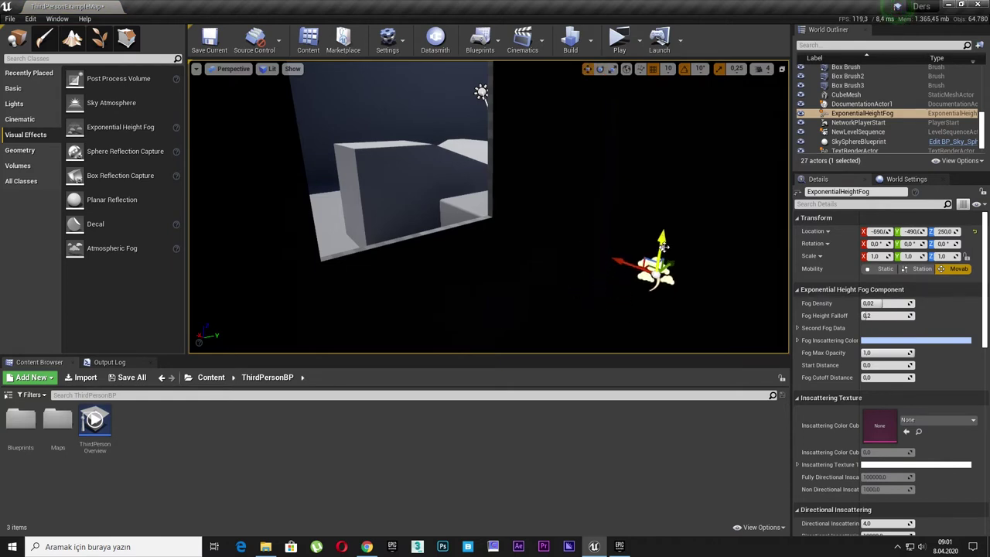
- Collapse the inscattering sections and enable Volumetric Fog on the height fog
scroll(886, 365, down, 2)
click(832, 349)
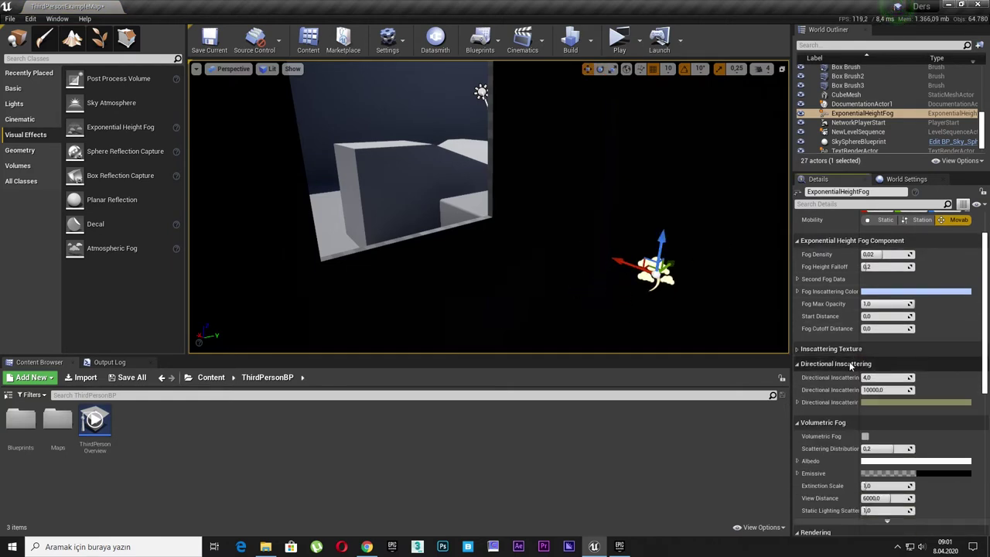
click(839, 364)
click(865, 392)
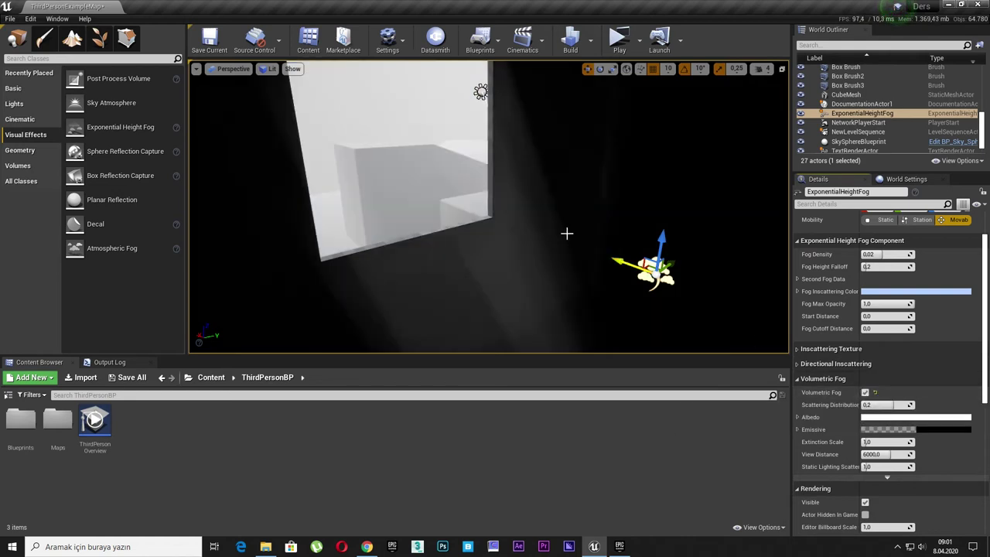
mouse_move(565, 232)
right_down()
mouse_move(588, 263)
mouse_move(496, 218)
right_up()
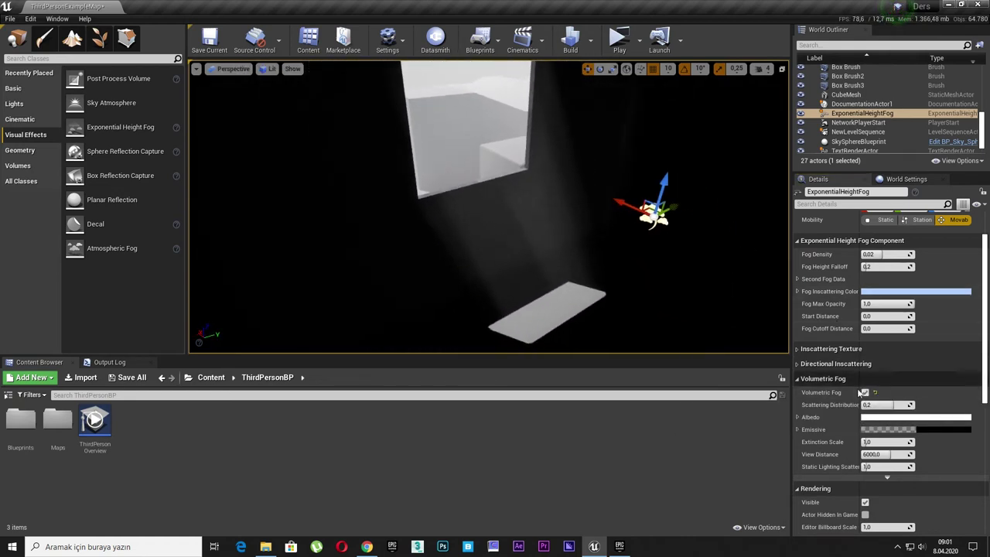
- Test scattering distribution and extinction scale, reset them and View Distance, then adjust Static Lighting Scattering
drag(882, 405, 913, 405)
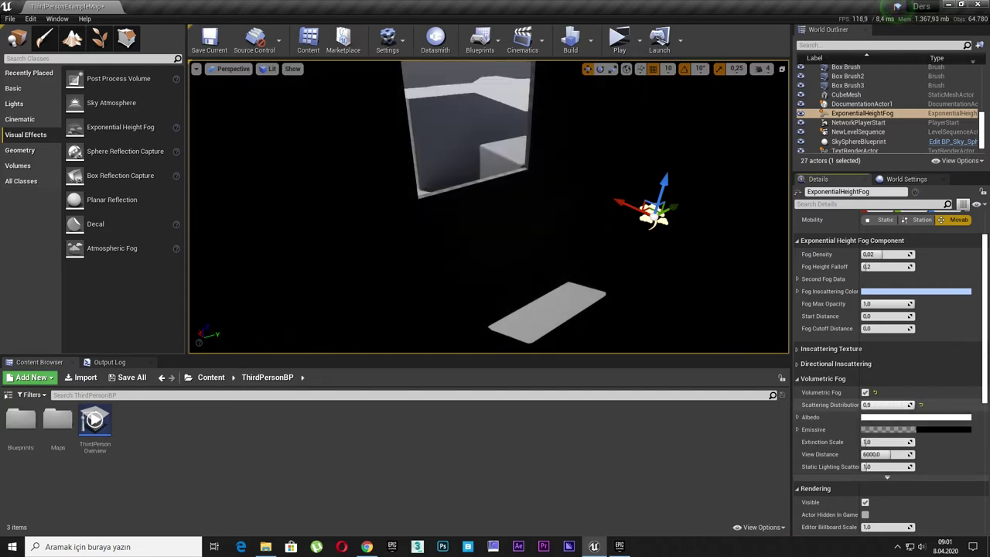
click(922, 406)
drag(882, 442, 928, 442)
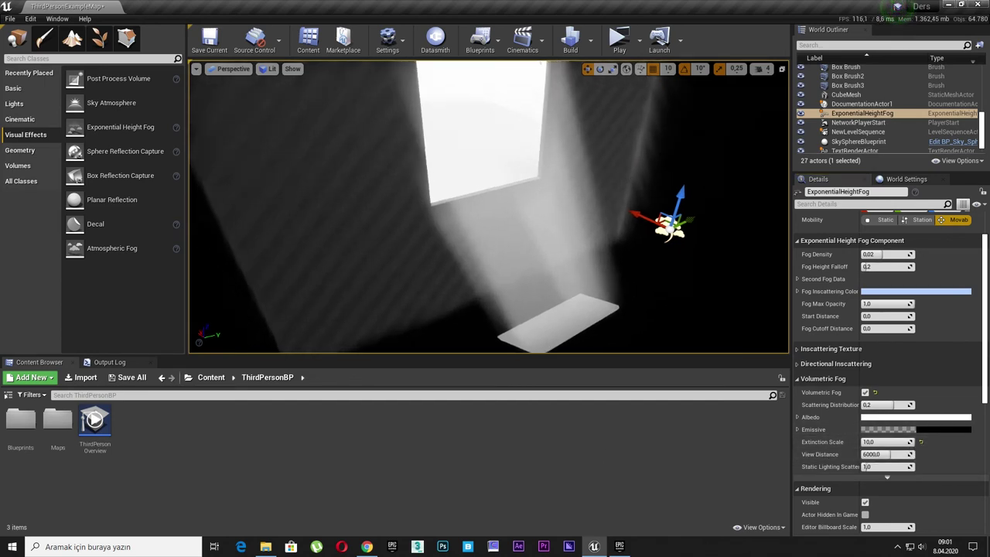
key(F11)
key(F11)
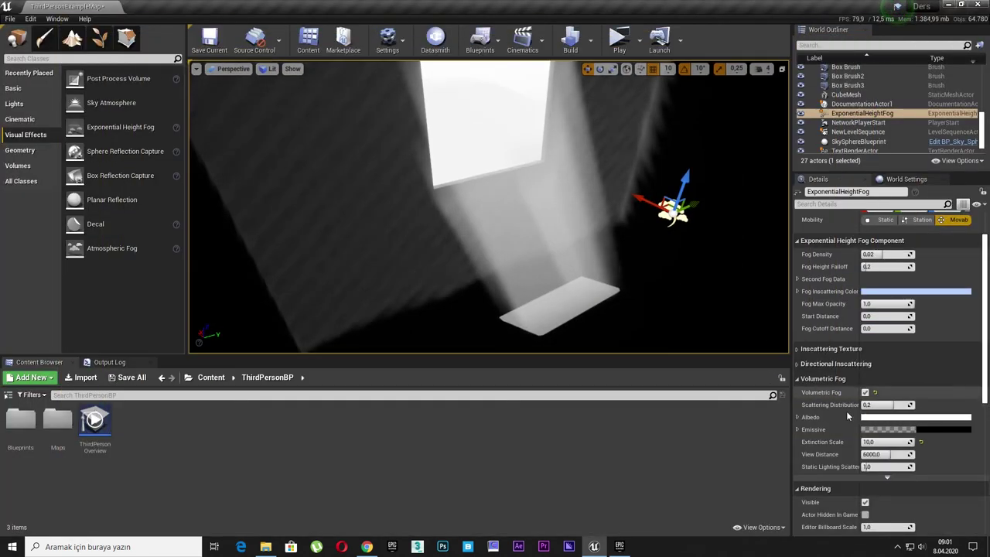
click(920, 443)
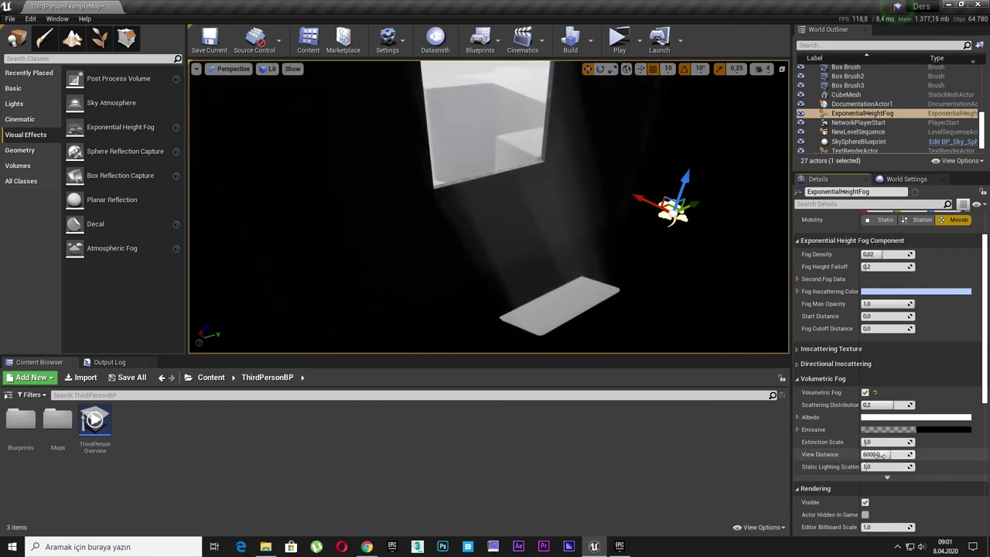
text(10000)
click(921, 455)
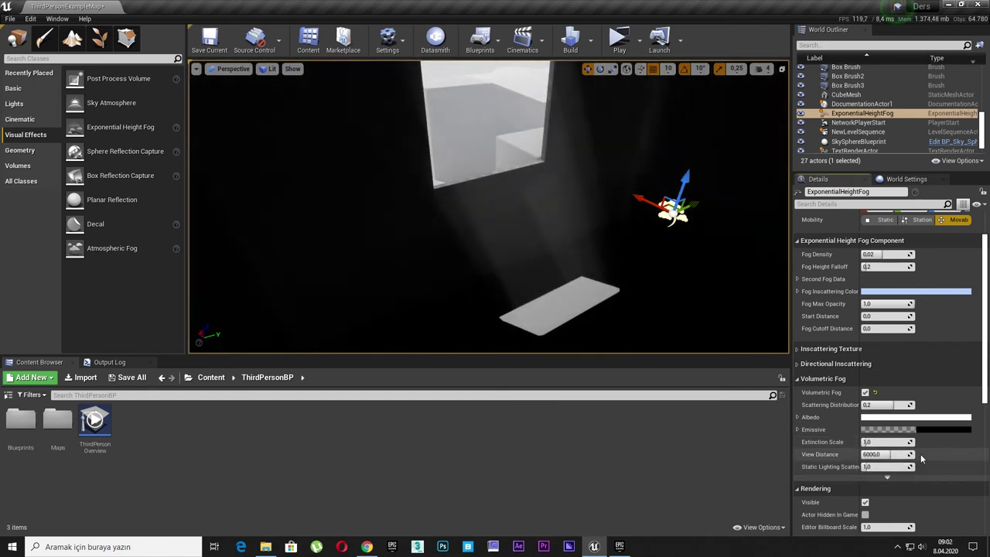
drag(882, 466, 901, 467)
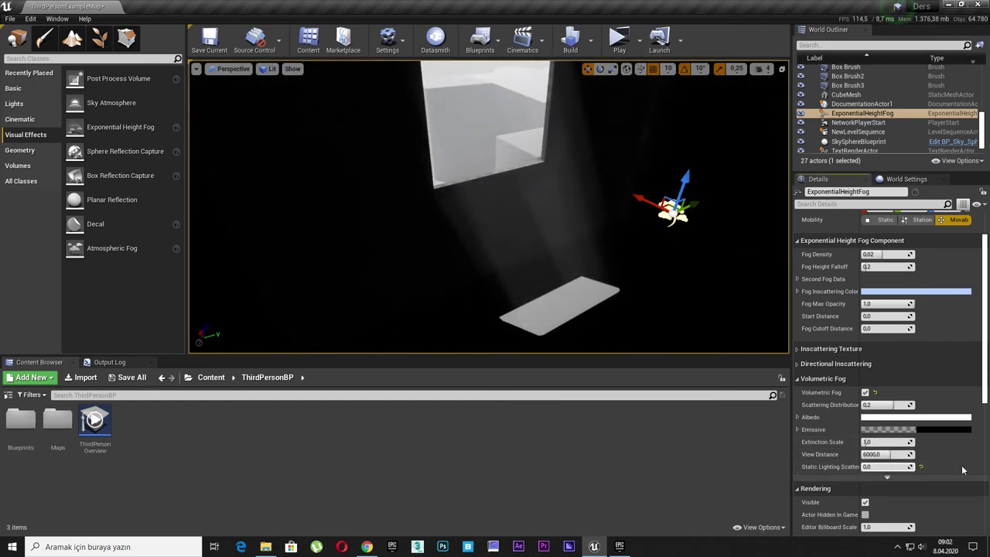
- Expand advanced Volumetric Fog options and toggle Override Light Colors on and off, leaving it unchecked
click(905, 476)
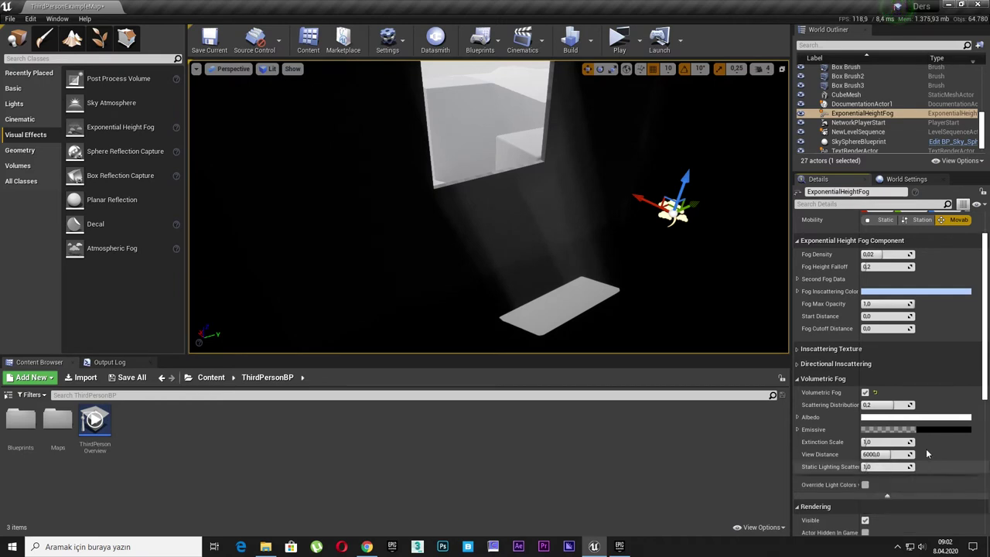
click(866, 485)
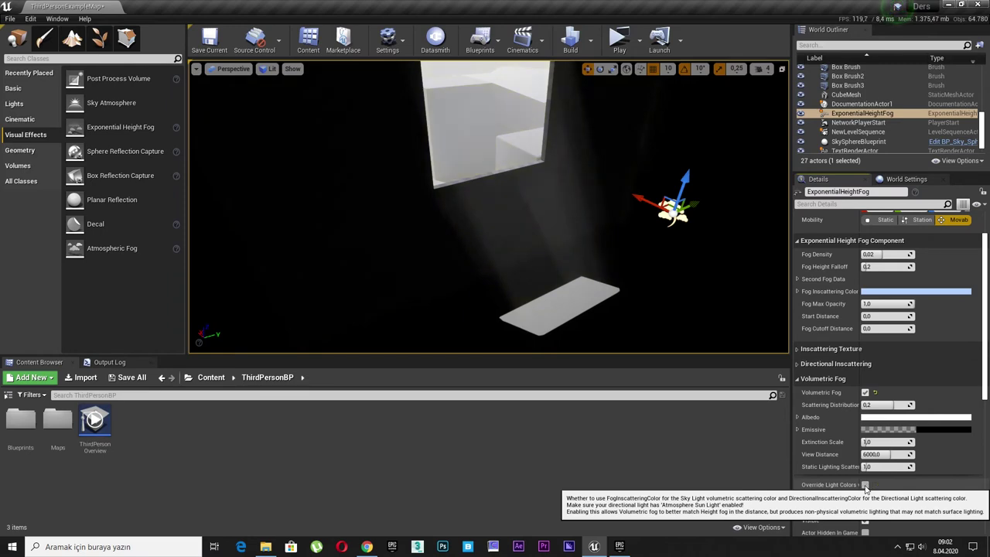
mouse_move(496, 232)
right_down()
mouse_move(433, 186)
mouse_move(479, 201)
mouse_move(519, 190)
right_up()
click(865, 486)
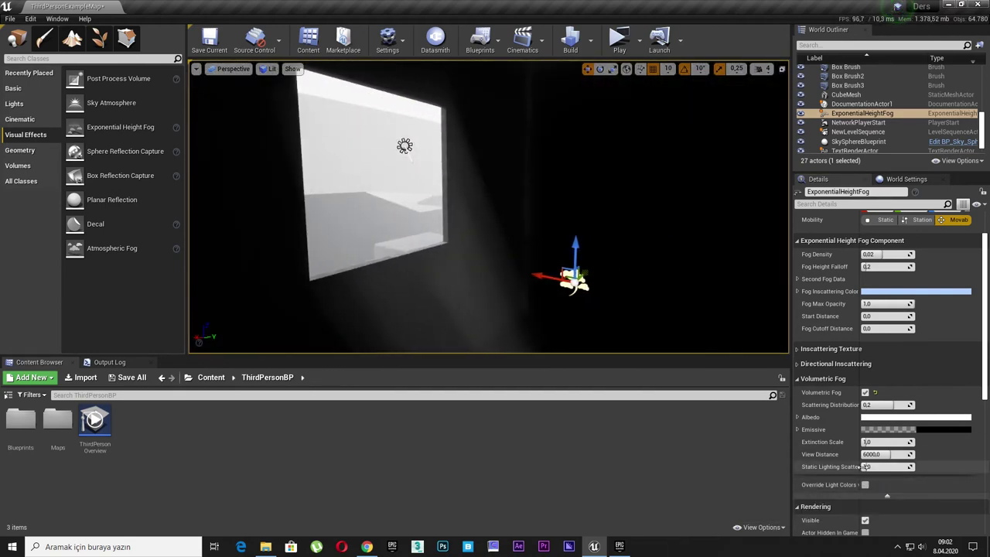
click(865, 485)
right_drag(747, 298, 748, 299)
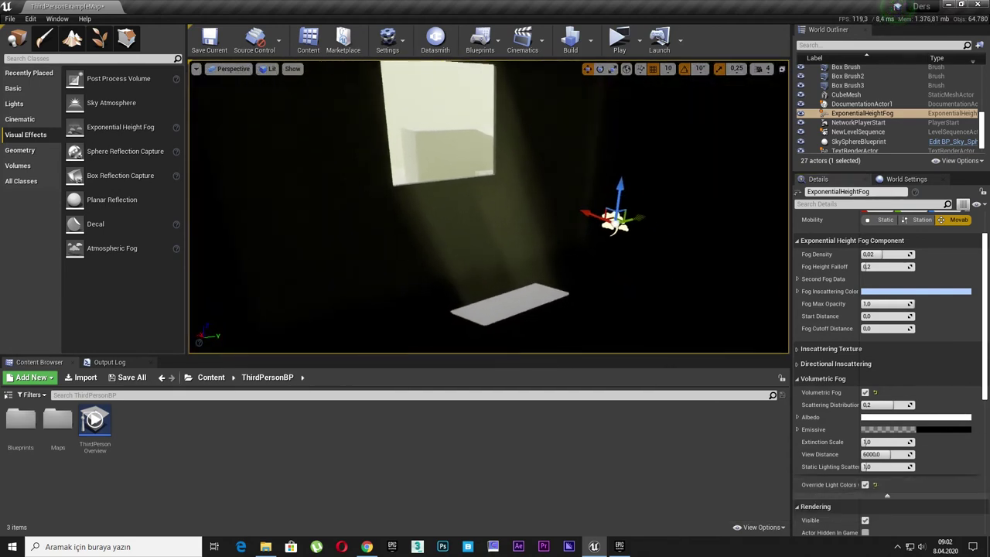
click(865, 486)
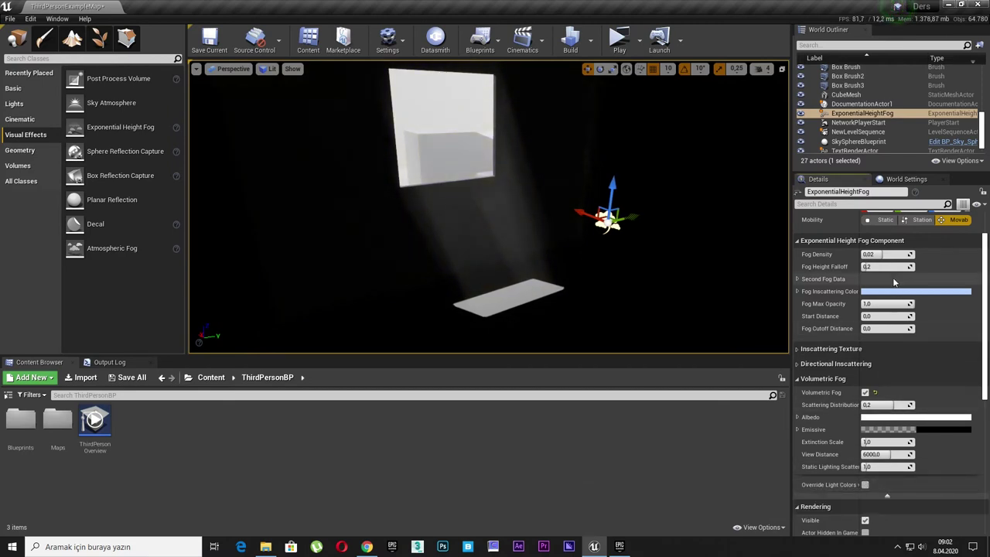
scroll(920, 369, up, 2)
drag(888, 353, 851, 353)
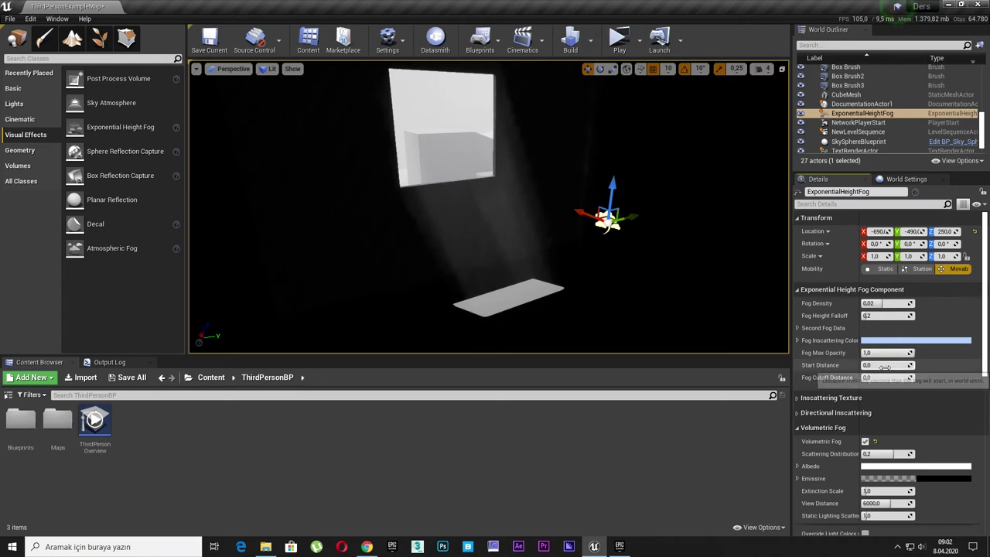
drag(890, 377, 951, 378)
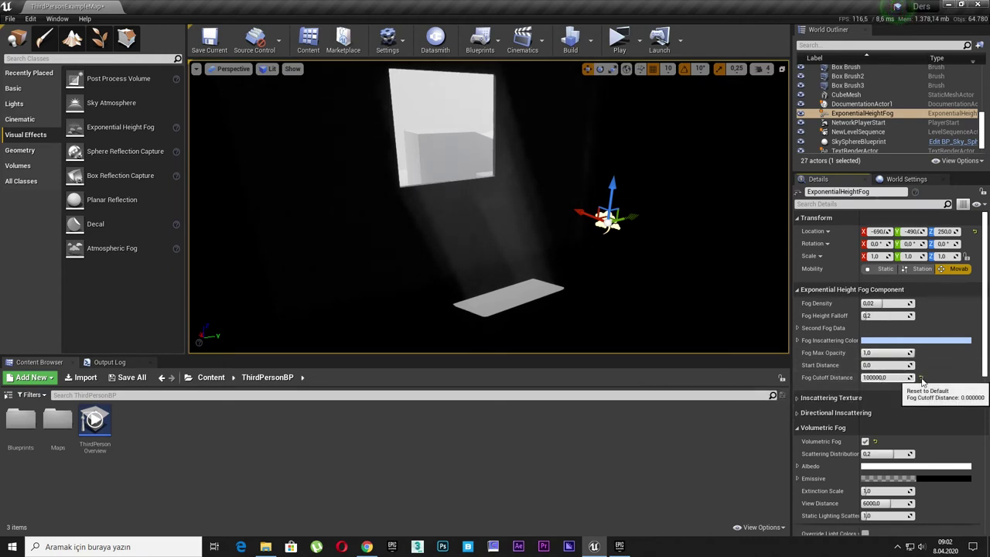
drag(872, 364, 901, 364)
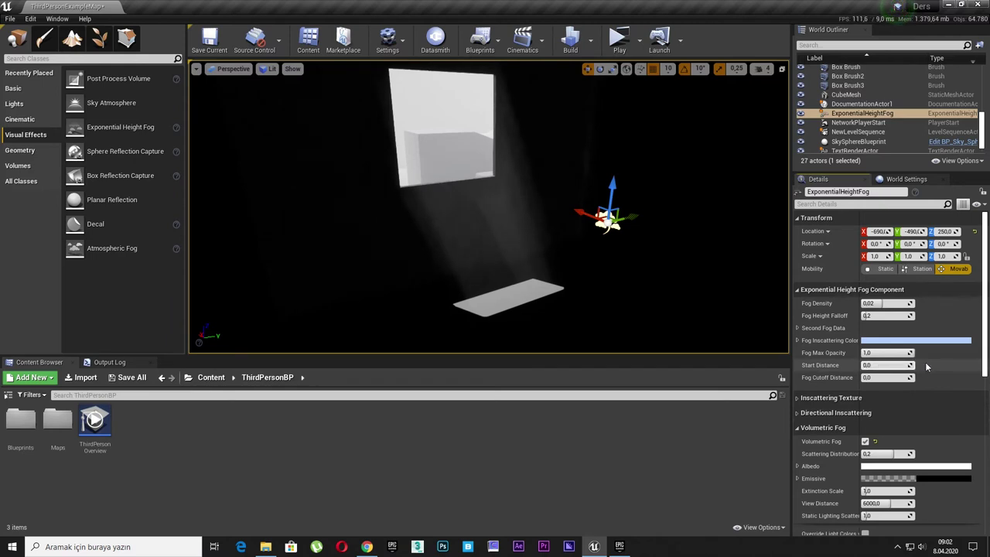
drag(882, 303, 890, 304)
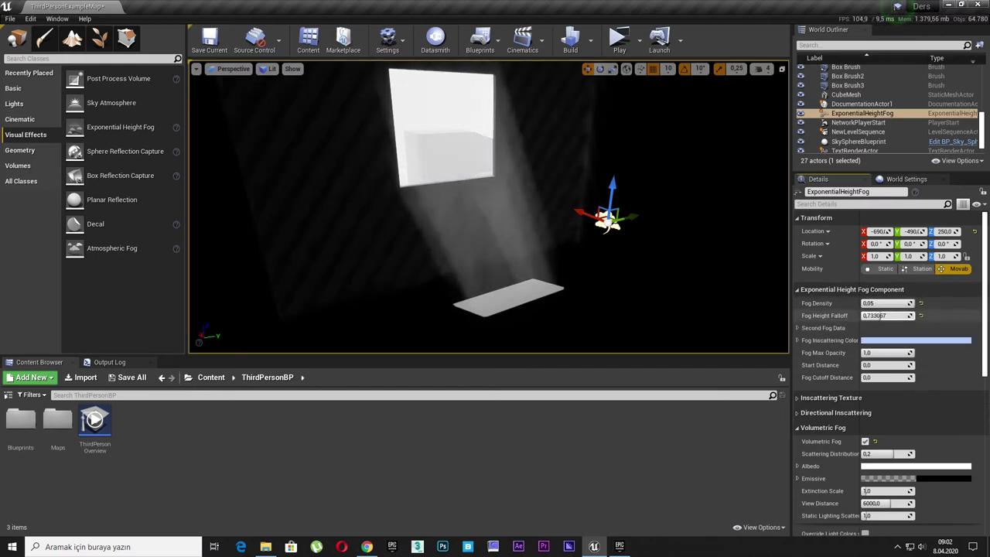
text(0,001)
key(Return)
drag(871, 316, 875, 316)
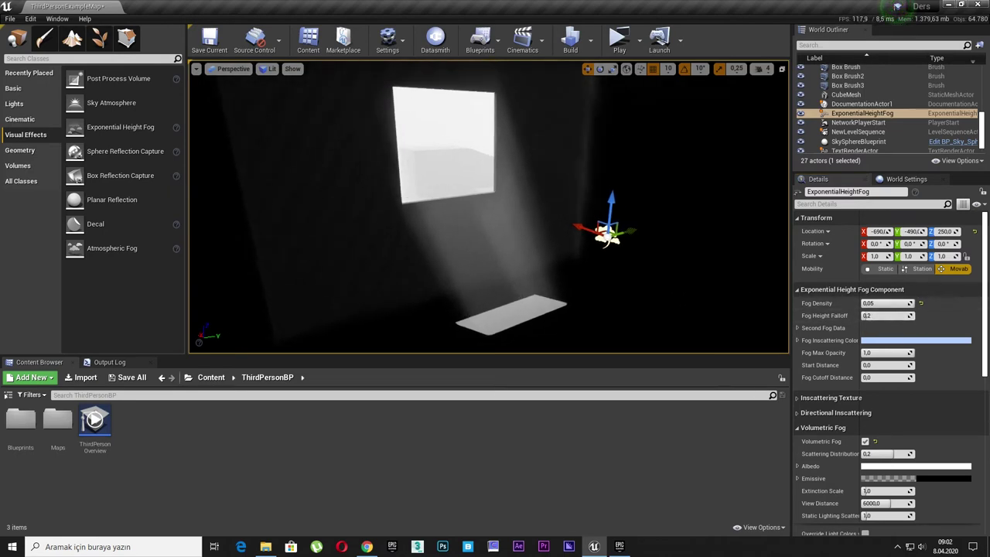
drag(766, 325, 665, 286)
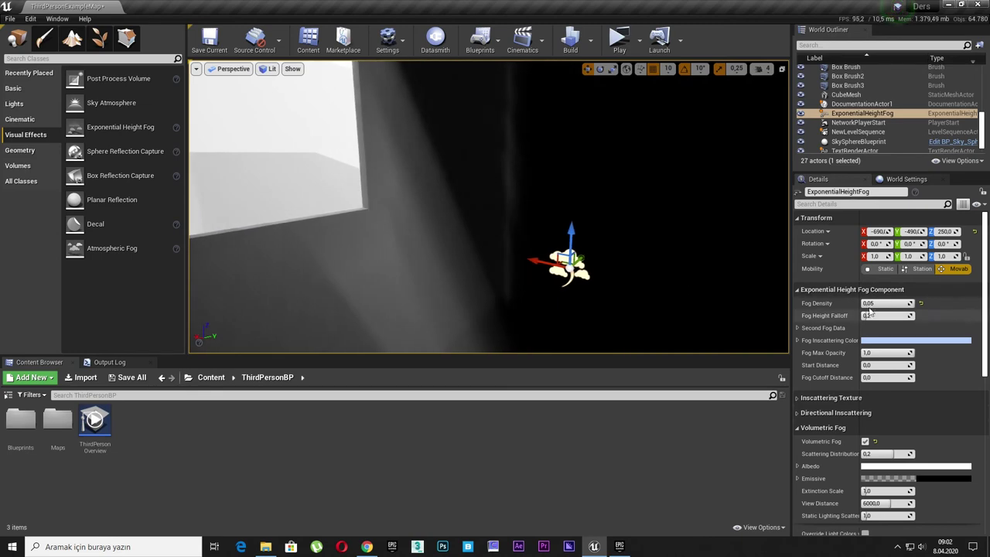
drag(882, 303, 873, 304)
drag(665, 287, 619, 279)
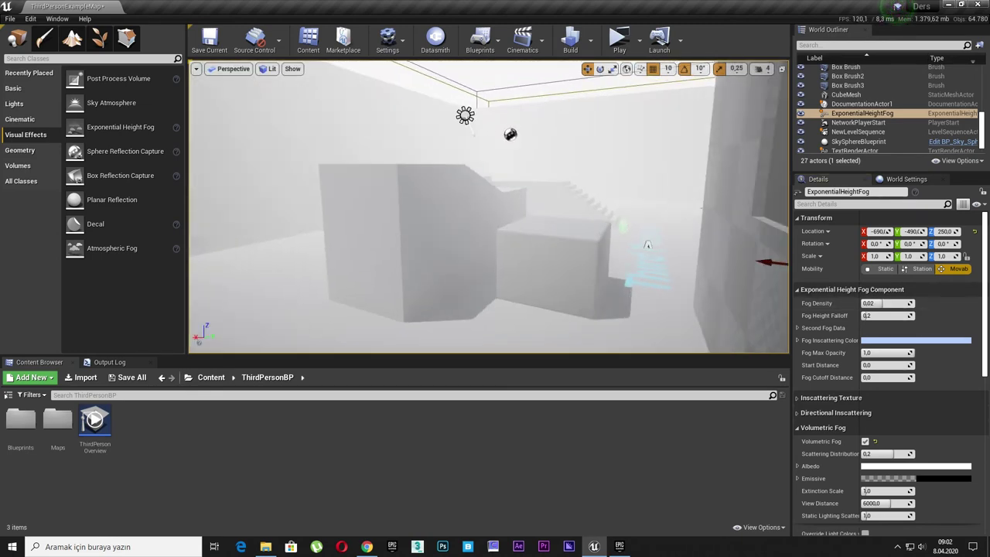
mouse_move(422, 161)
mouse_down()
mouse_move(480, 255)
mouse_move(524, 270)
mouse_up()
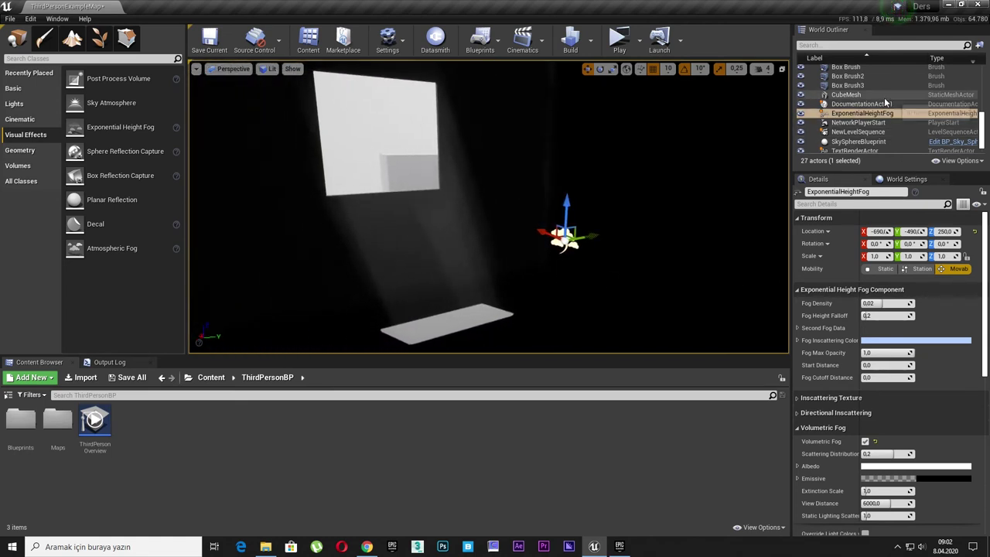
- Select the Light Source and try volumetric scattering intensities of 4, 5 and 10
scroll(865, 110, up, 3)
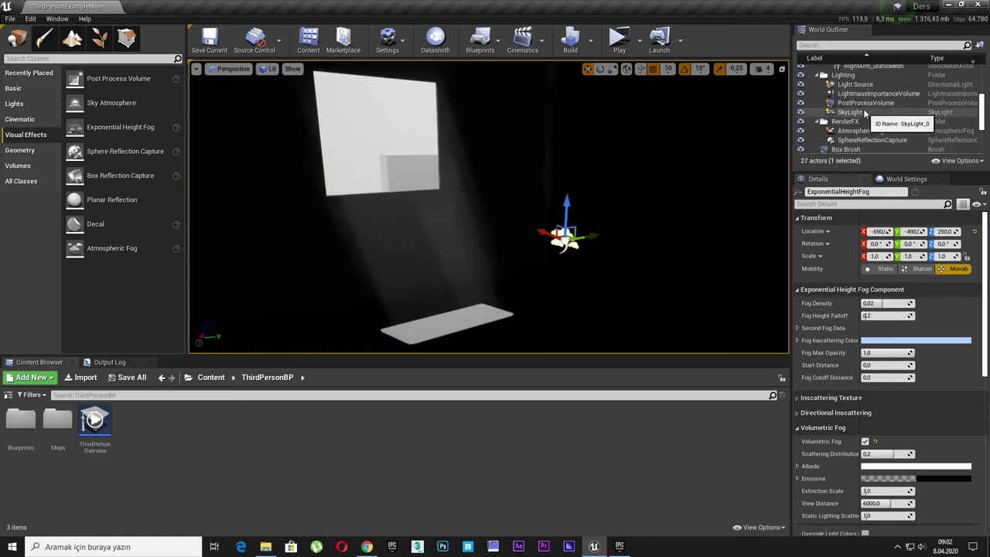
click(856, 84)
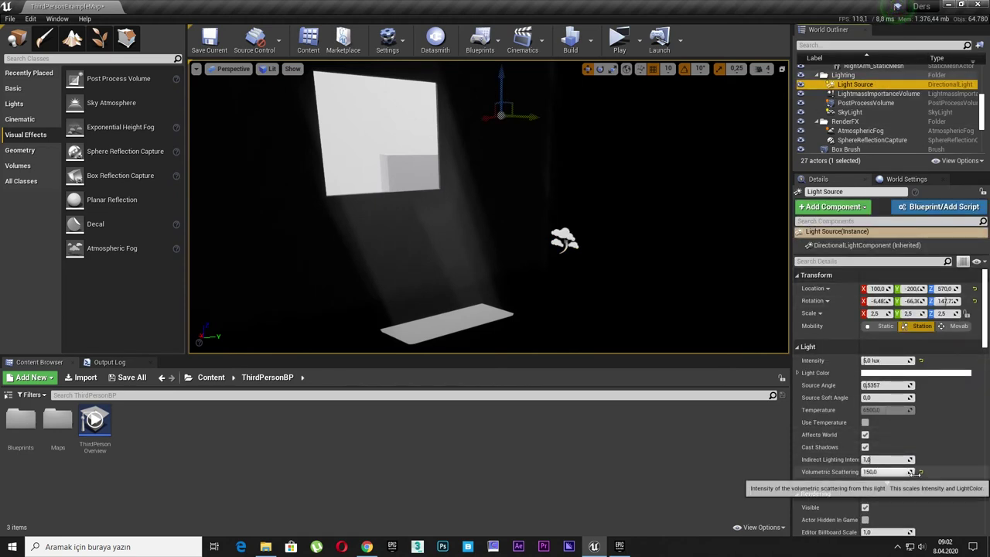
drag(913, 472, 887, 481)
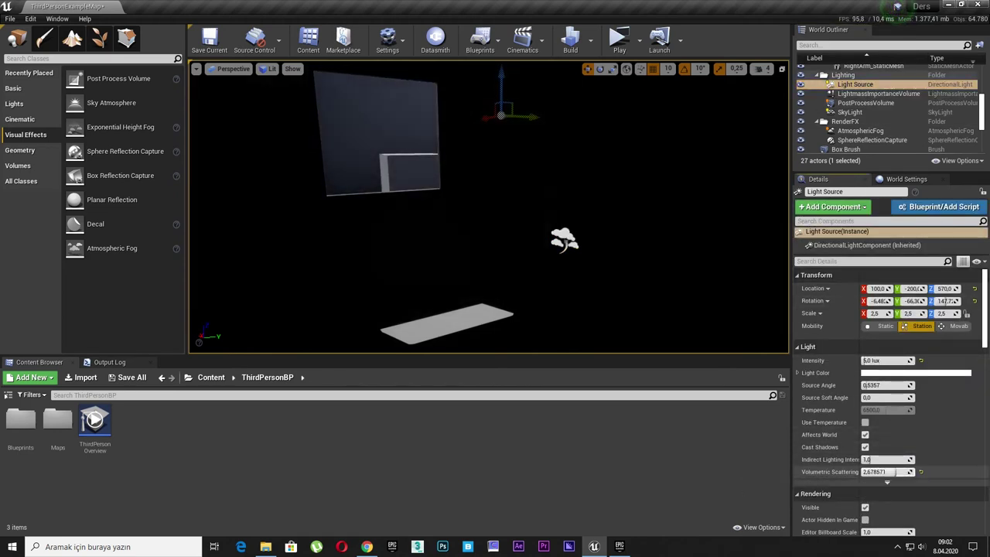
text(4)
key(Return)
mouse_move(447, 116)
mouse_down()
mouse_move(495, 116)
mouse_move(542, 232)
mouse_up()
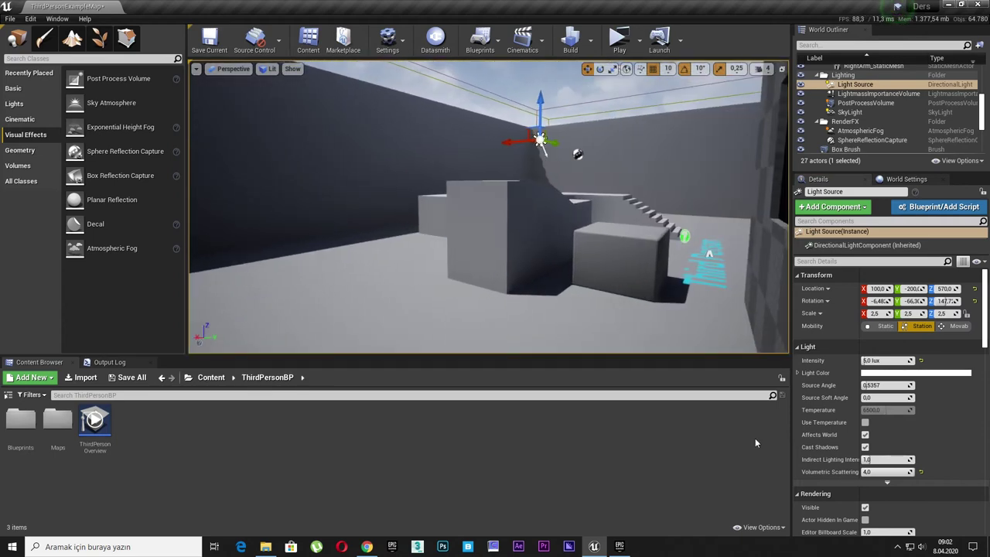
key(Return)
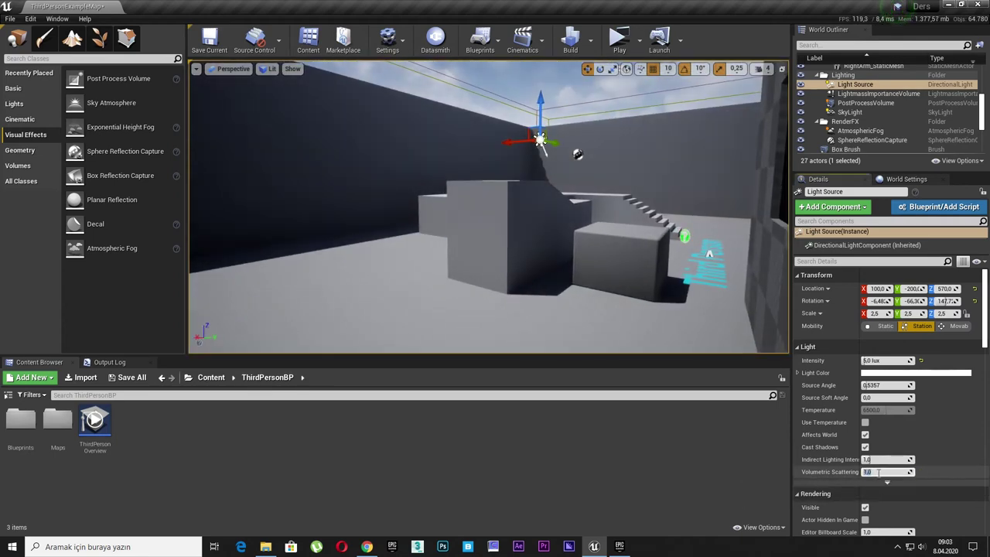
text(5)
key(Return)
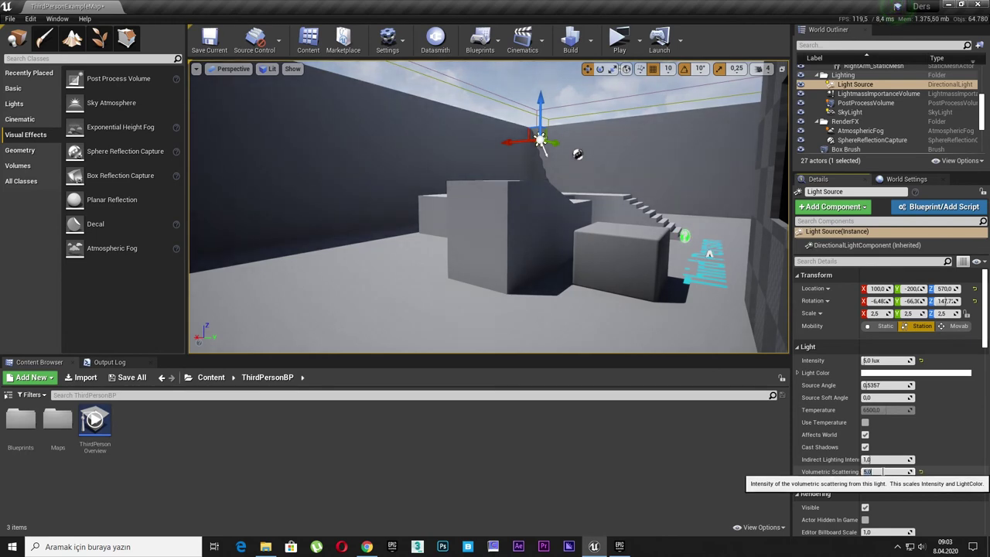
text(10)
key(Return)
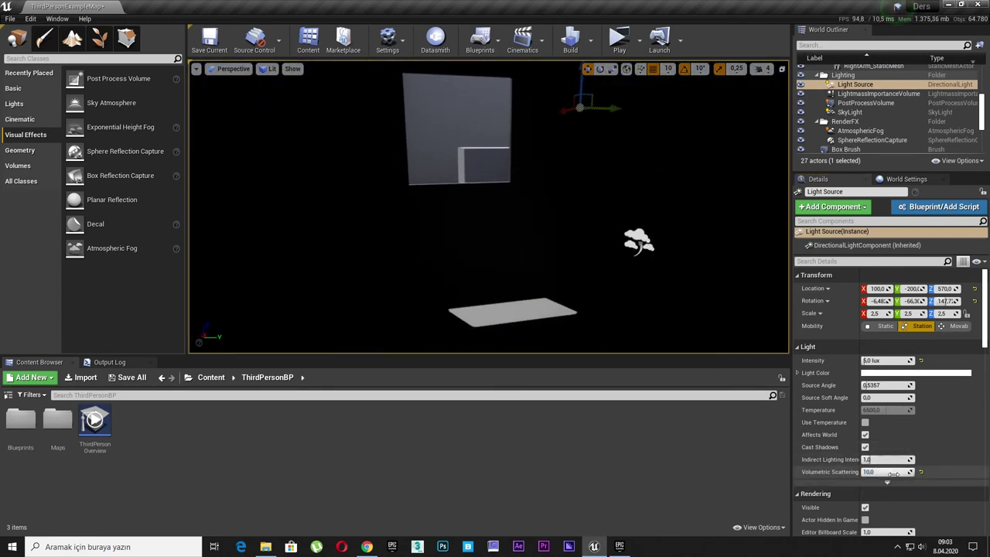
- Try volumetric scattering intensities of 15, 200, 150 and 250
click(887, 472)
text(15)
key(Return)
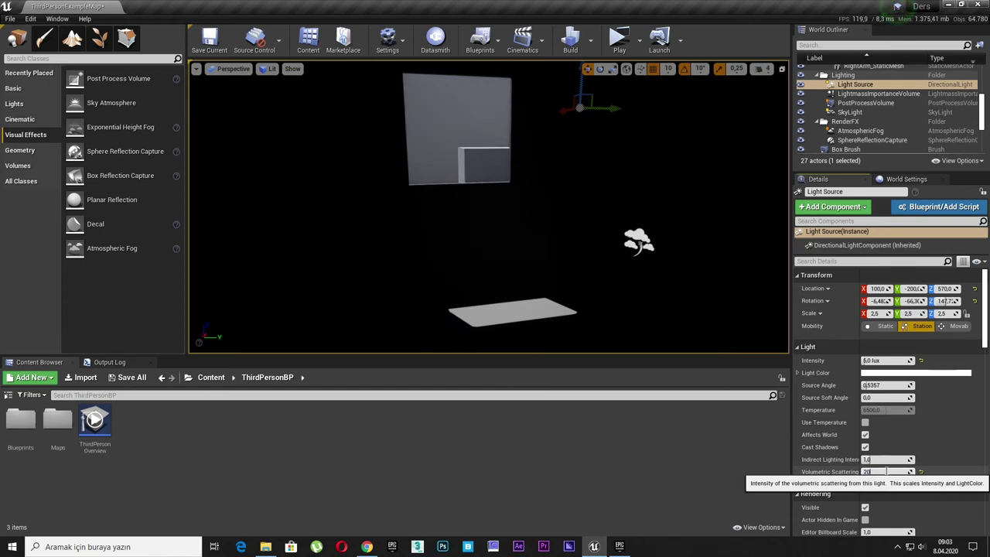
text(0)
key(Return)
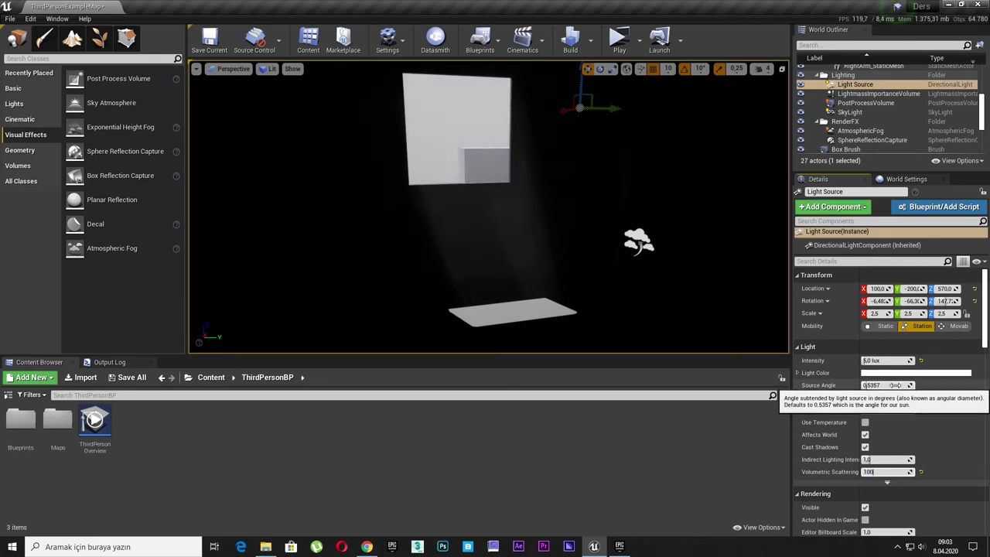
text(1)
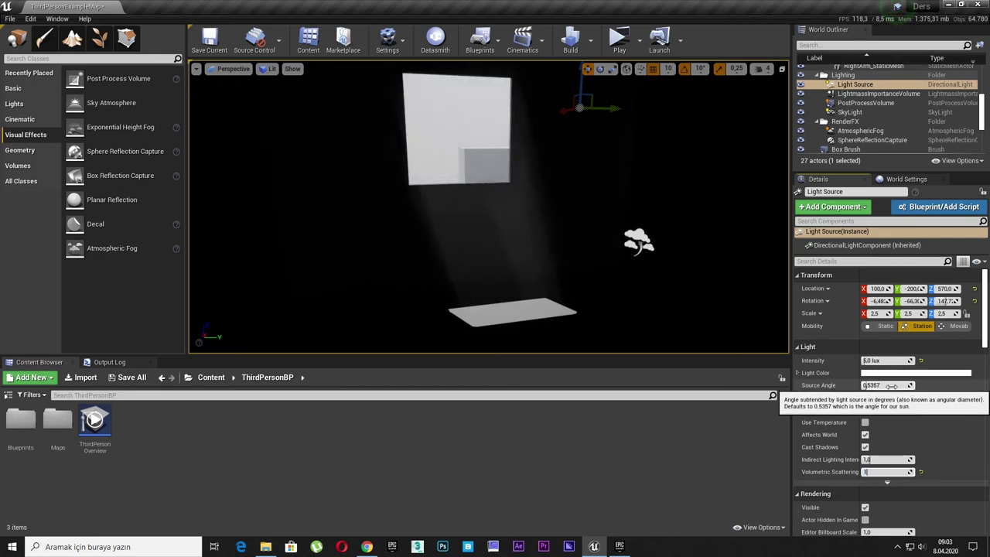
key(Return)
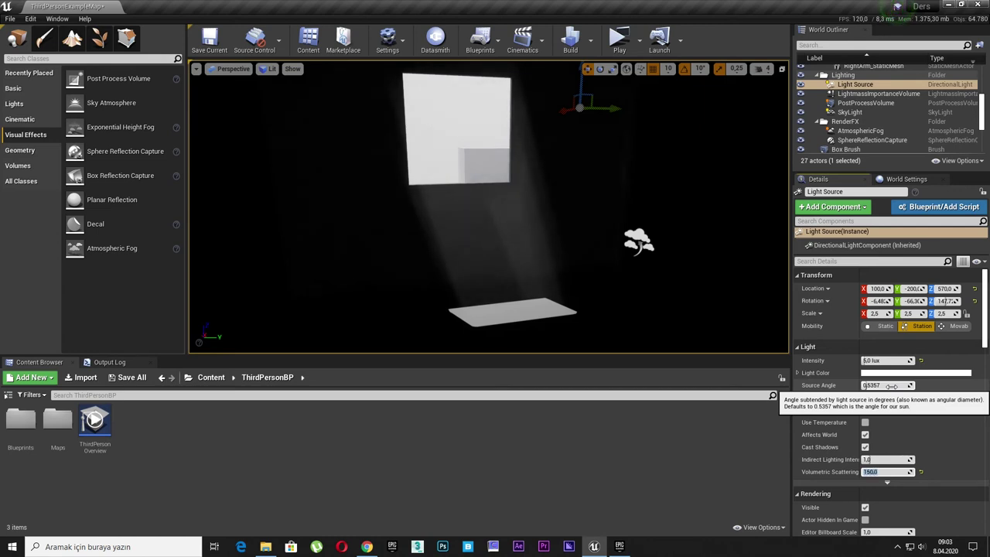
text(50)
key(Return)
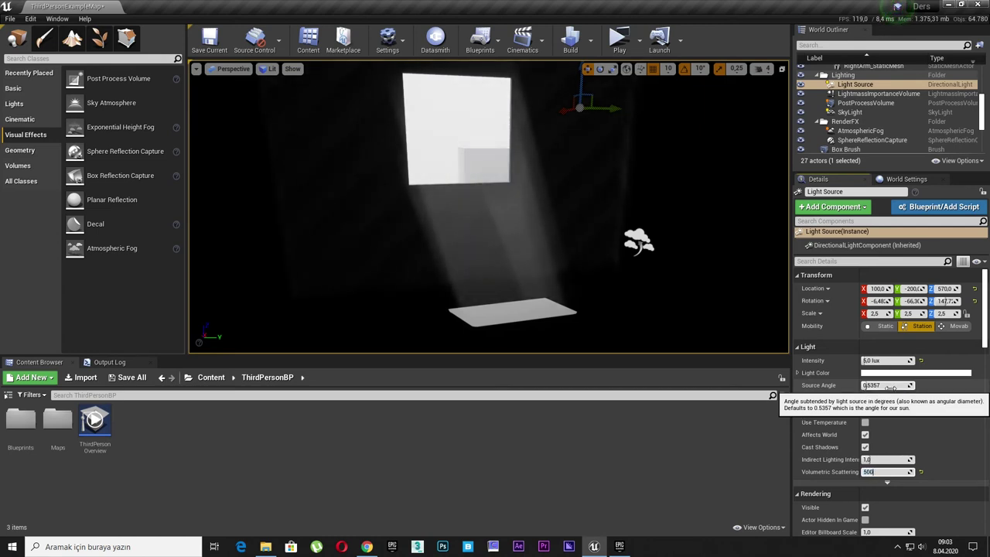
- Push volumetric scattering to 500 and 1500, then bring it back down and settle on 200
key(Return)
text(00)
key(Return)
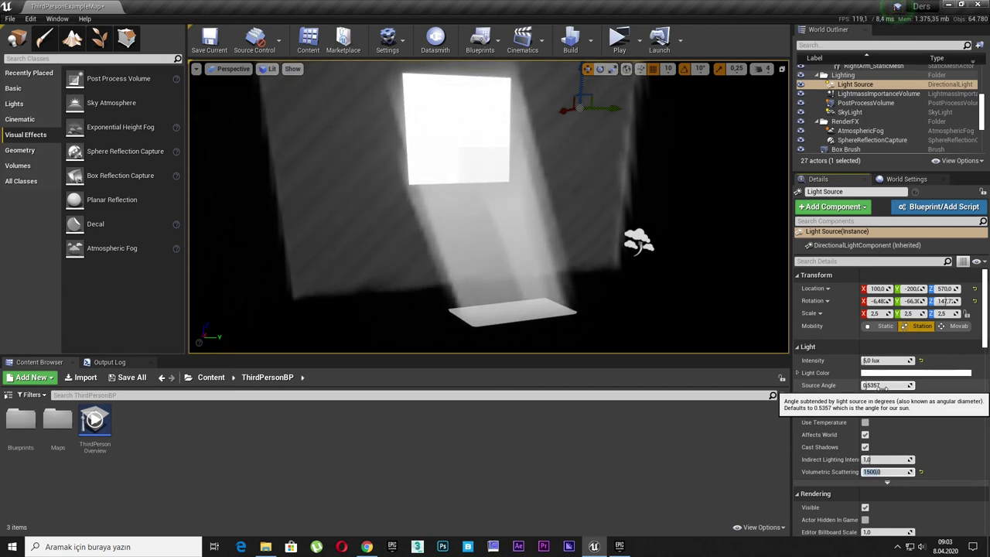
text(250)
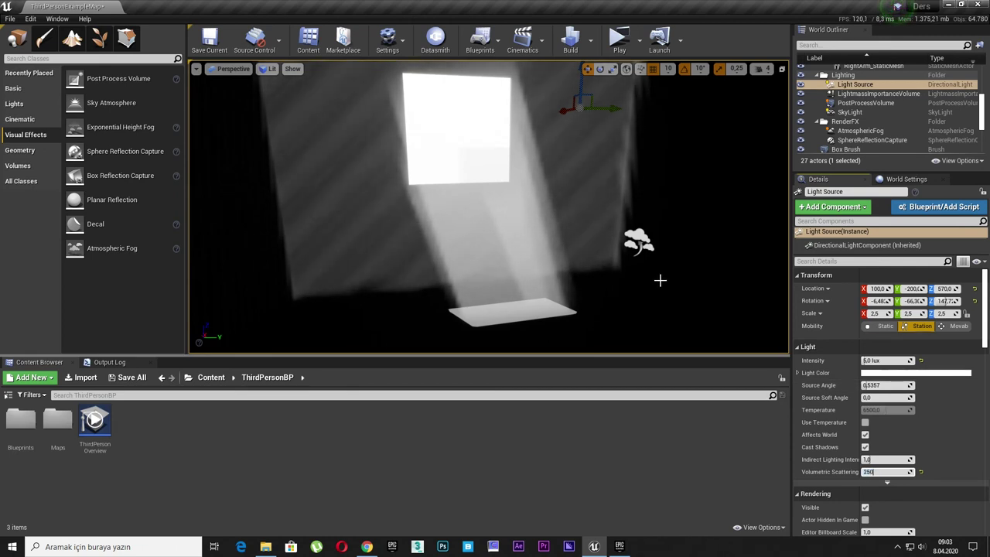
key(Return)
text(100)
key(Return)
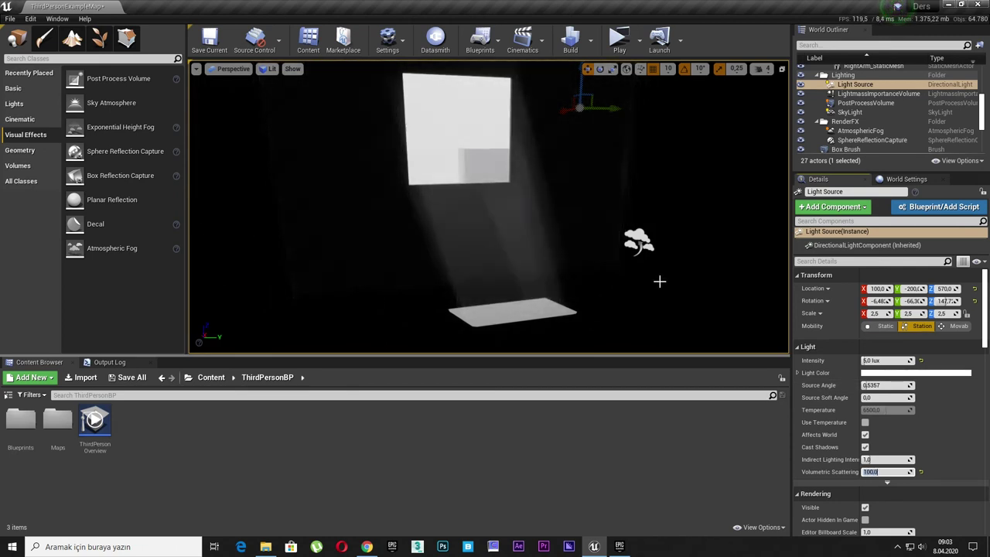
text(150)
key(Return)
right_drag(521, 252, 522, 252)
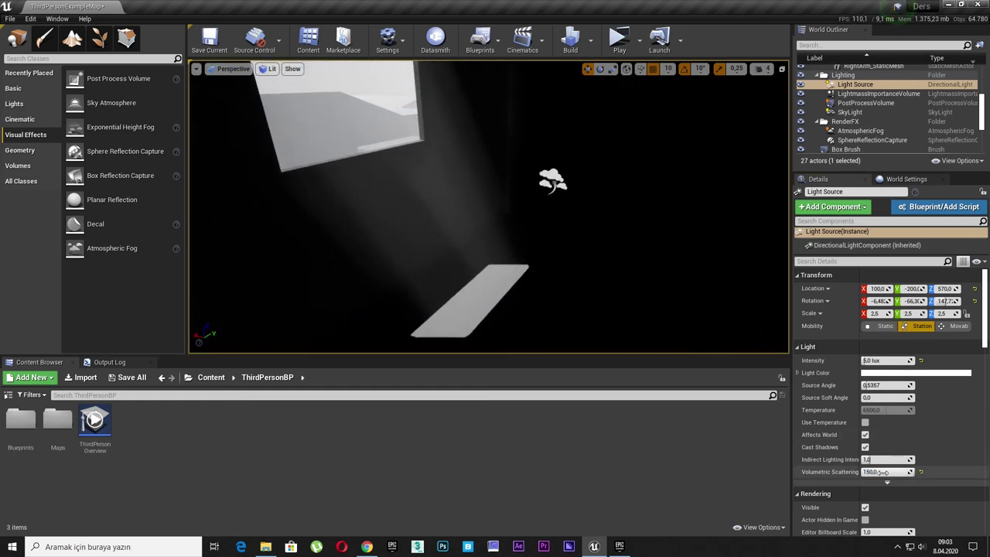
text(200)
key(Return)
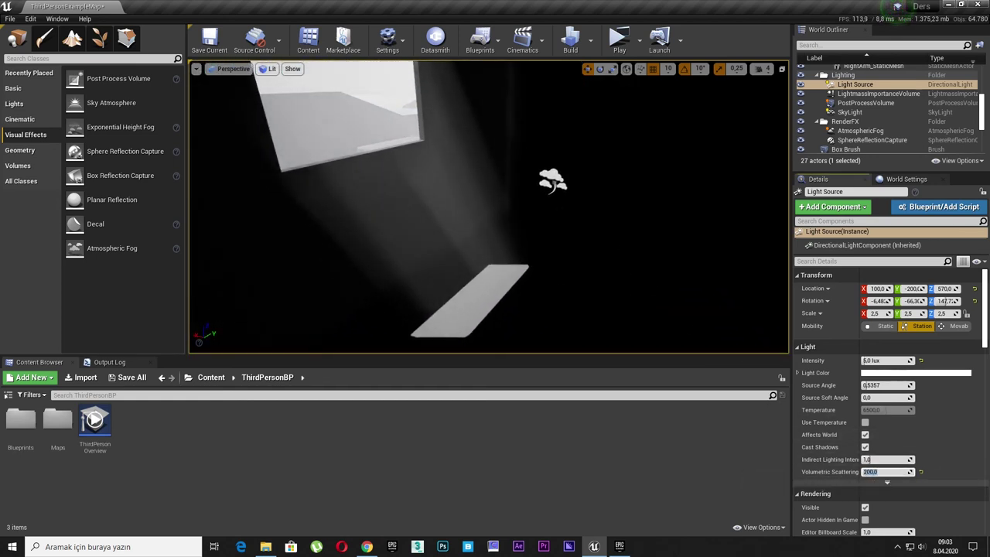
right_drag(488, 209, 488, 209)
right_drag(787, 218, 786, 219)
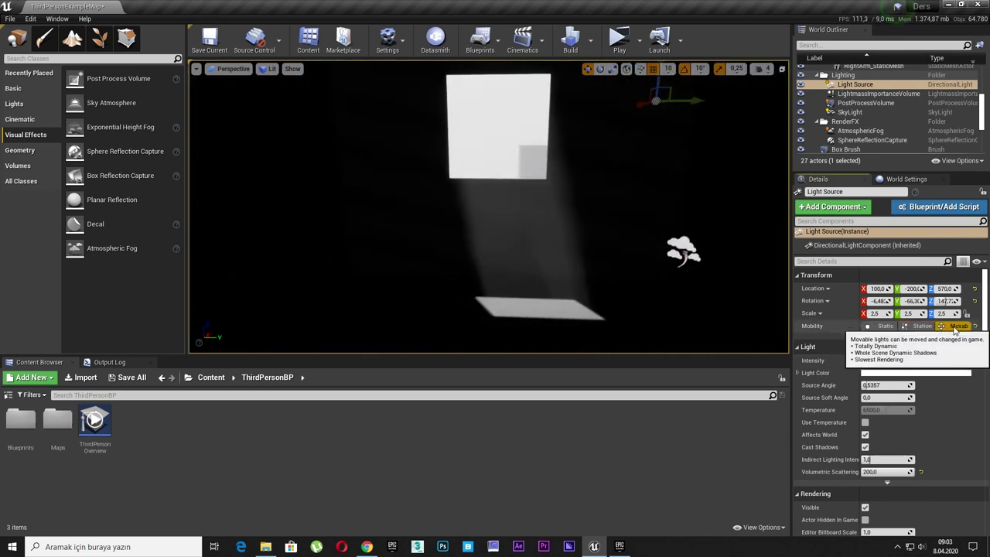
- Make the directional Light Source Movable and frame it in the viewport
click(958, 325)
right_drag(634, 283, 634, 283)
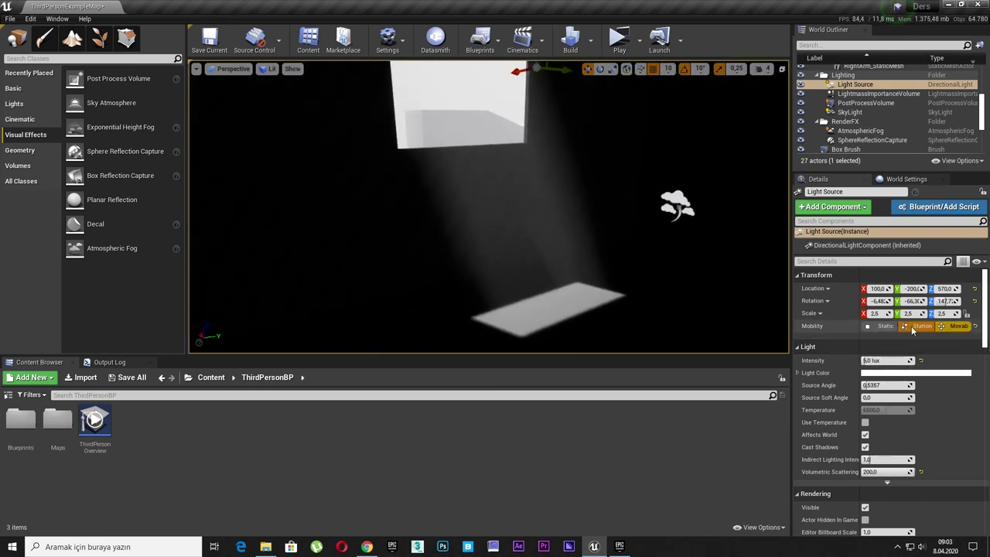
click(921, 326)
click(958, 328)
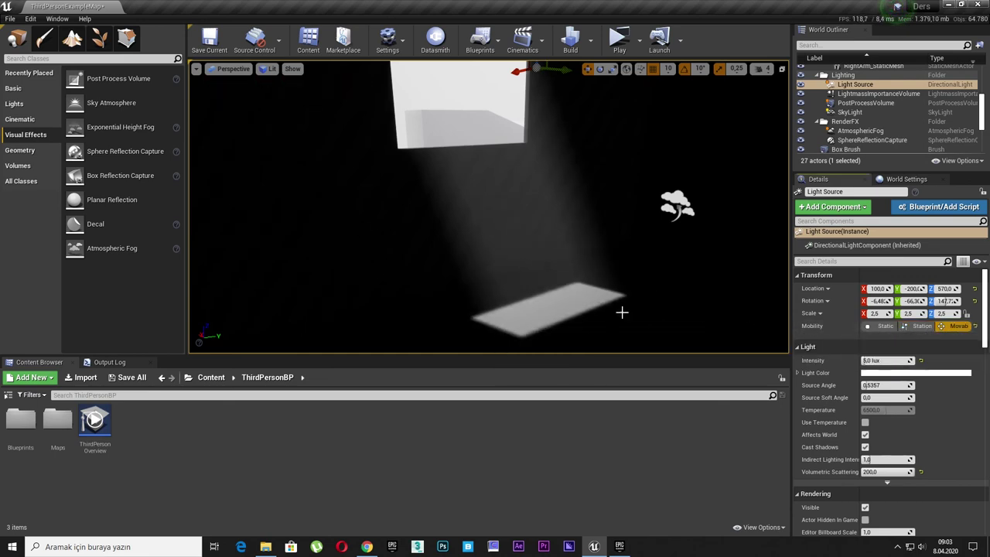
key(f)
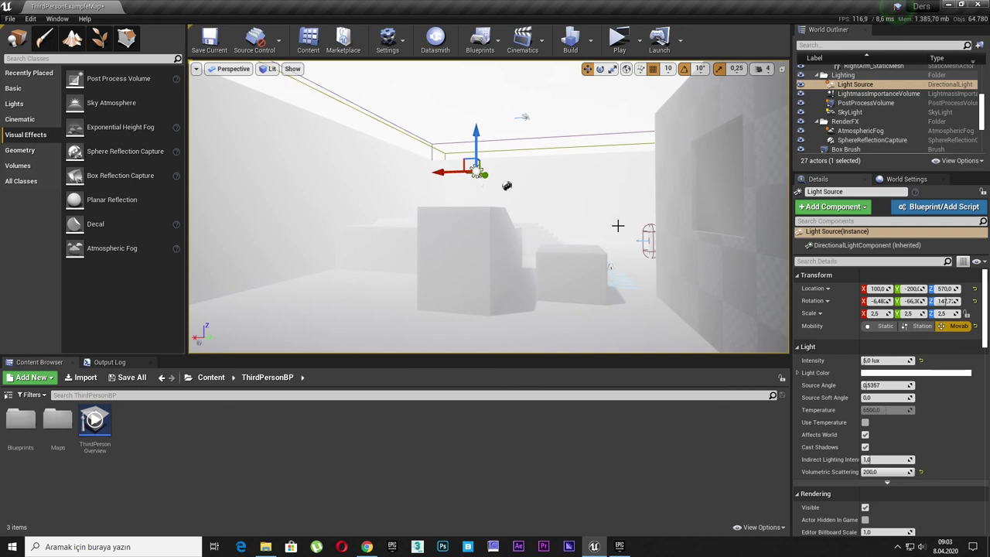
right_drag(618, 225, 617, 225)
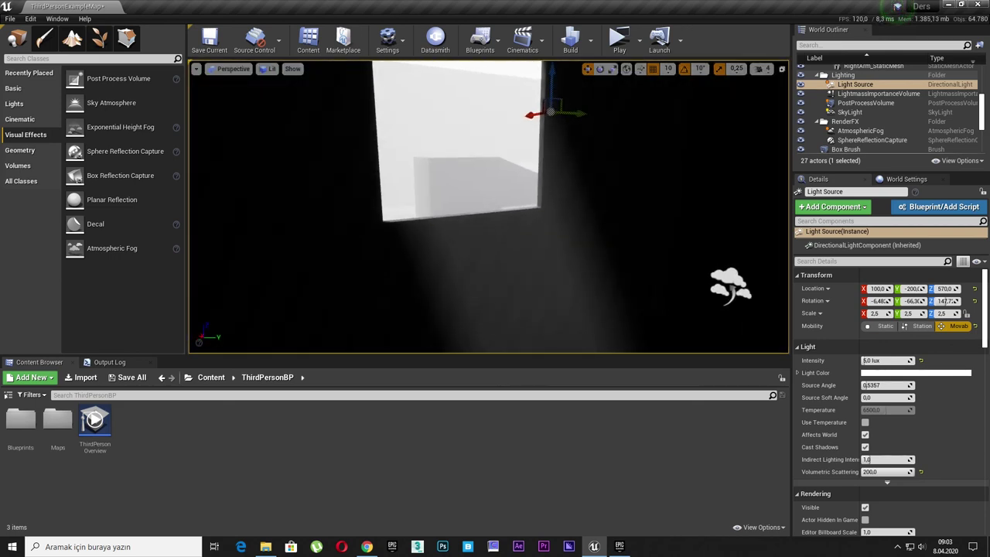
right_drag(685, 167, 711, 132)
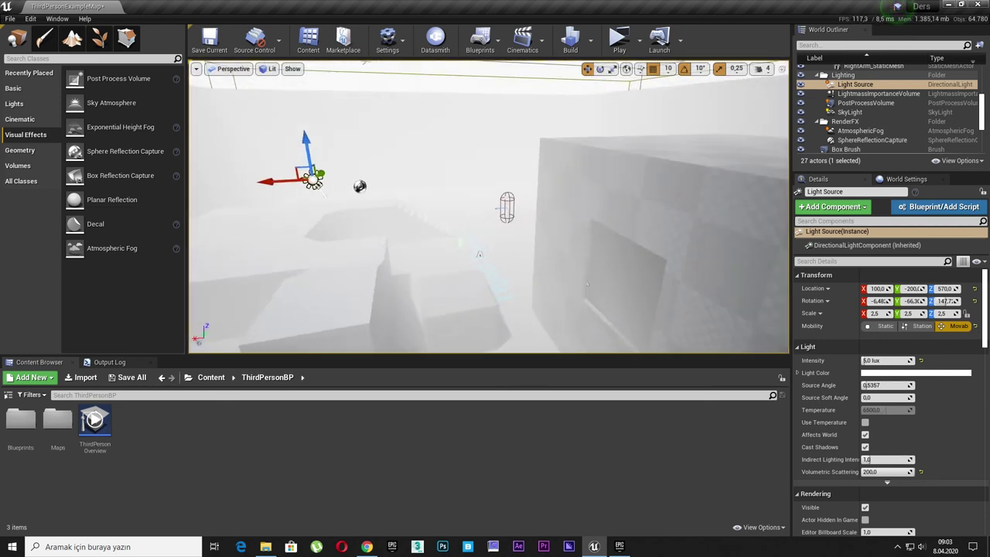
- Delete the Light Source, confirming the warning, and then delete the SkyLight
key(Delete)
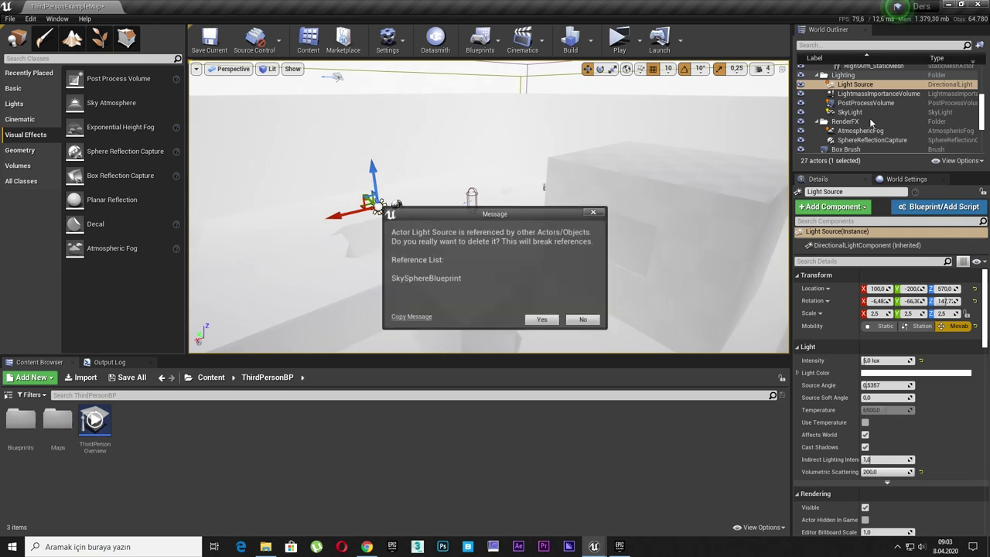
click(543, 325)
click(851, 103)
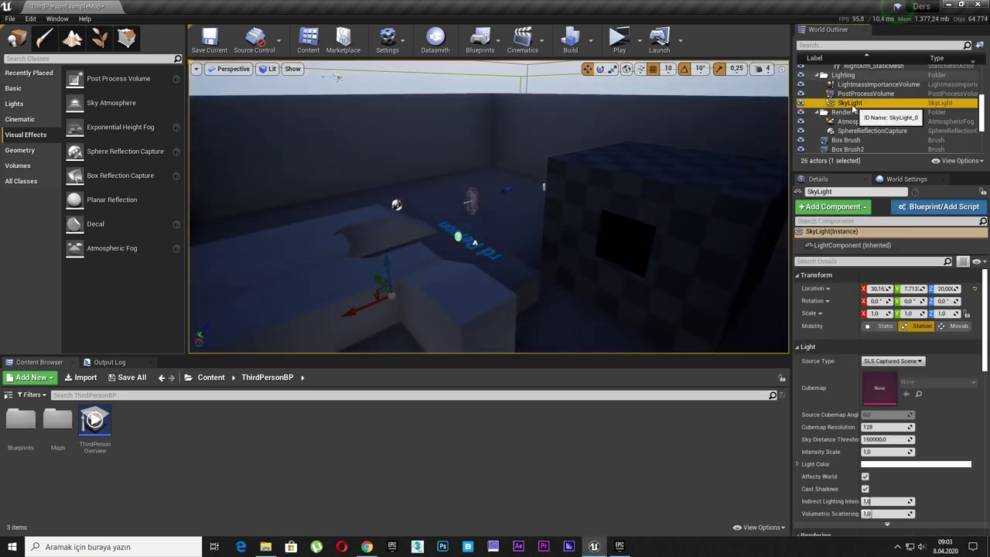
key(Delete)
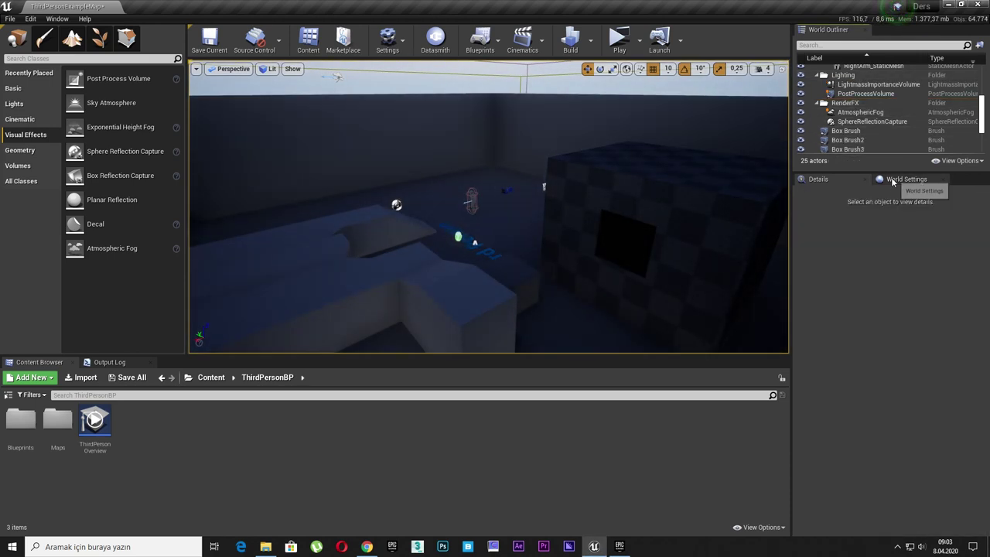
- Bring up World Settings and browse to its Lightmass section
click(893, 181)
scroll(841, 234, down, 5)
scroll(841, 234, down, 3)
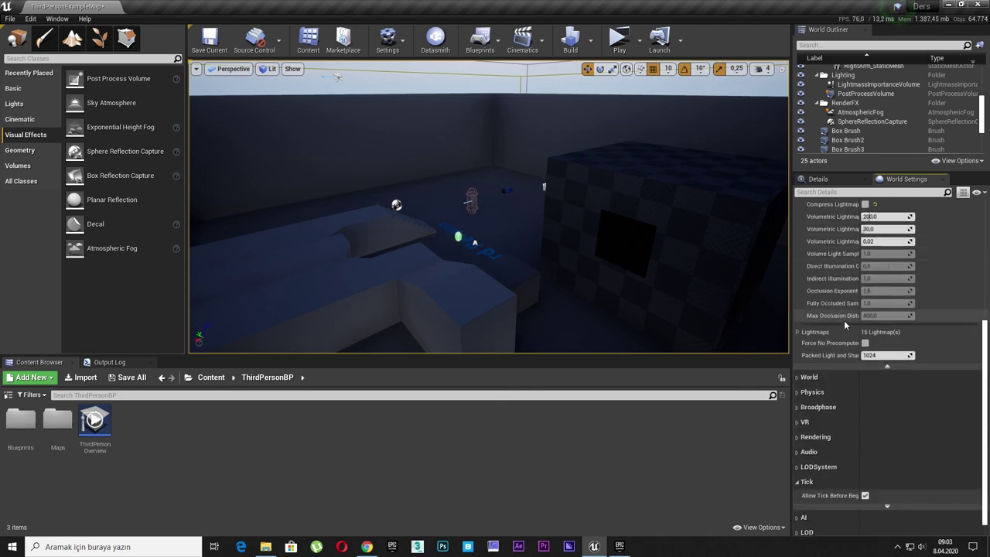
scroll(846, 254, up, 5)
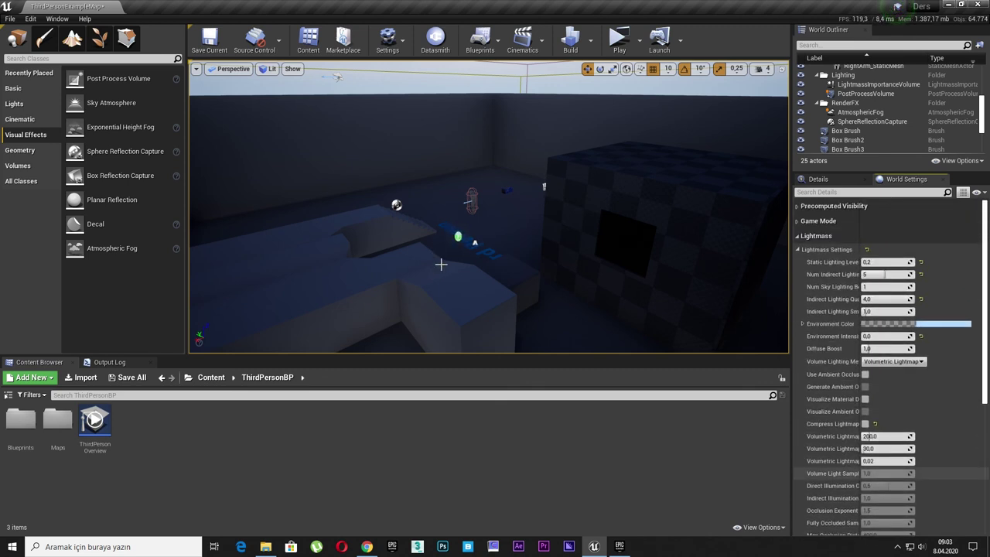
- Drop a test light from the Lights category onto the box wall, then delete it
click(17, 104)
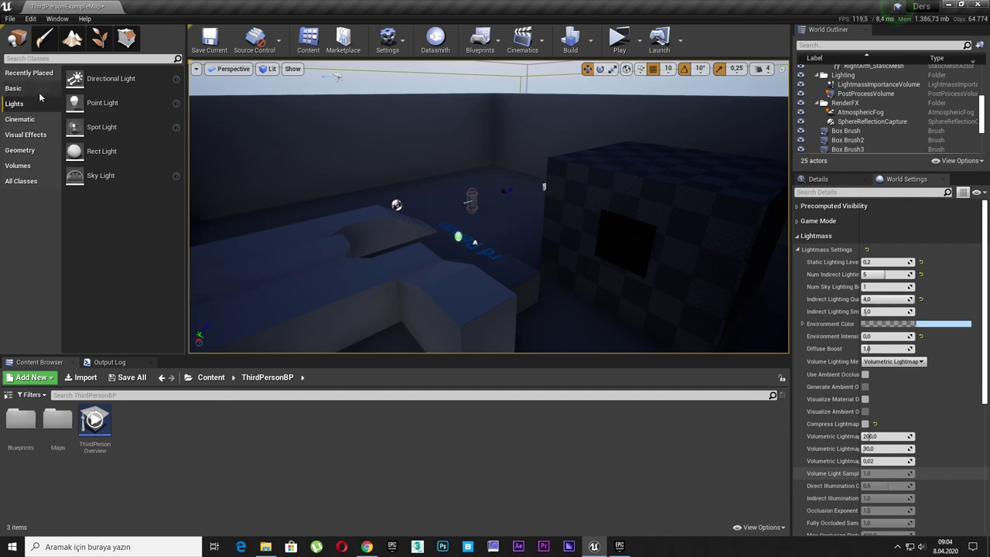
mouse_move(114, 118)
mouse_down()
mouse_move(611, 288)
mouse_move(628, 257)
mouse_up()
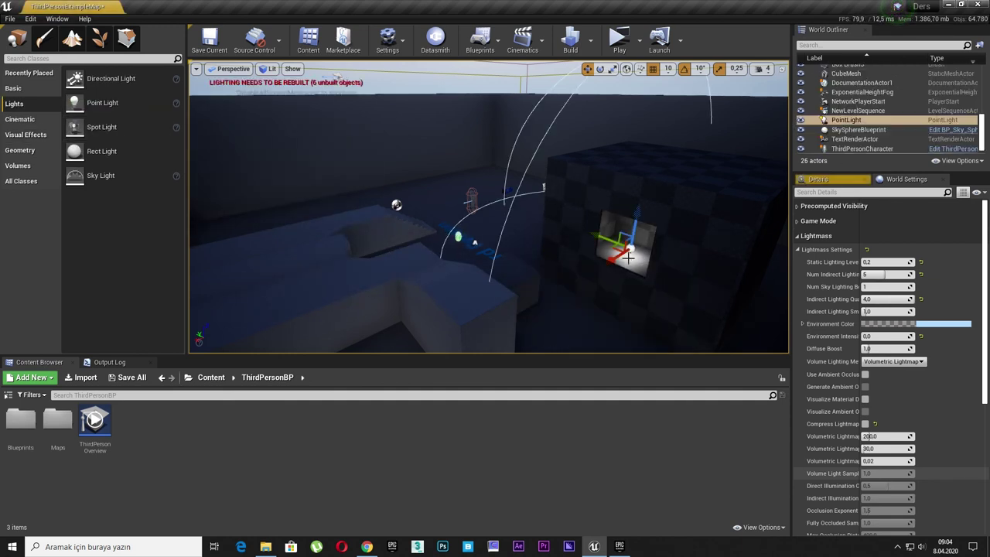
key(Delete)
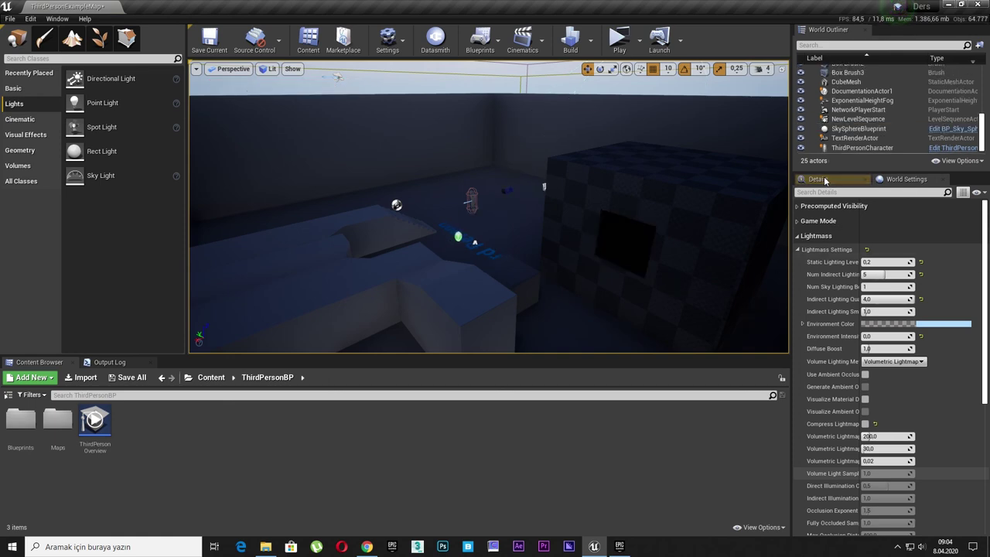